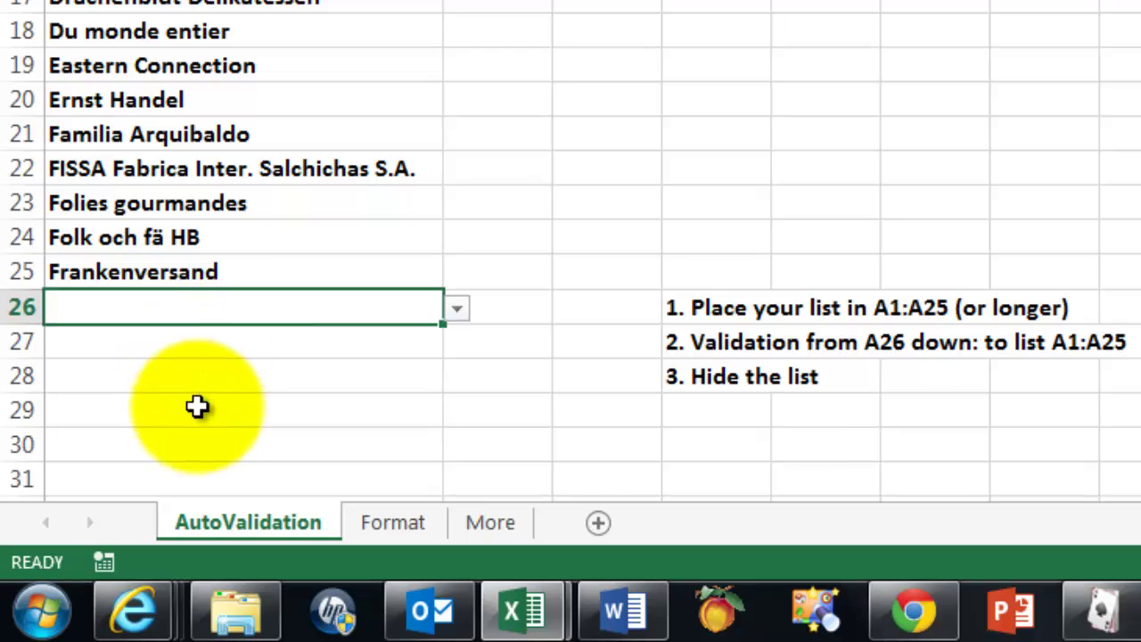
# Browse A26's dropdown of allowed customer names, then cancel the partial entry.
pyautogui.click(206, 410)
pyautogui.click(207, 474)
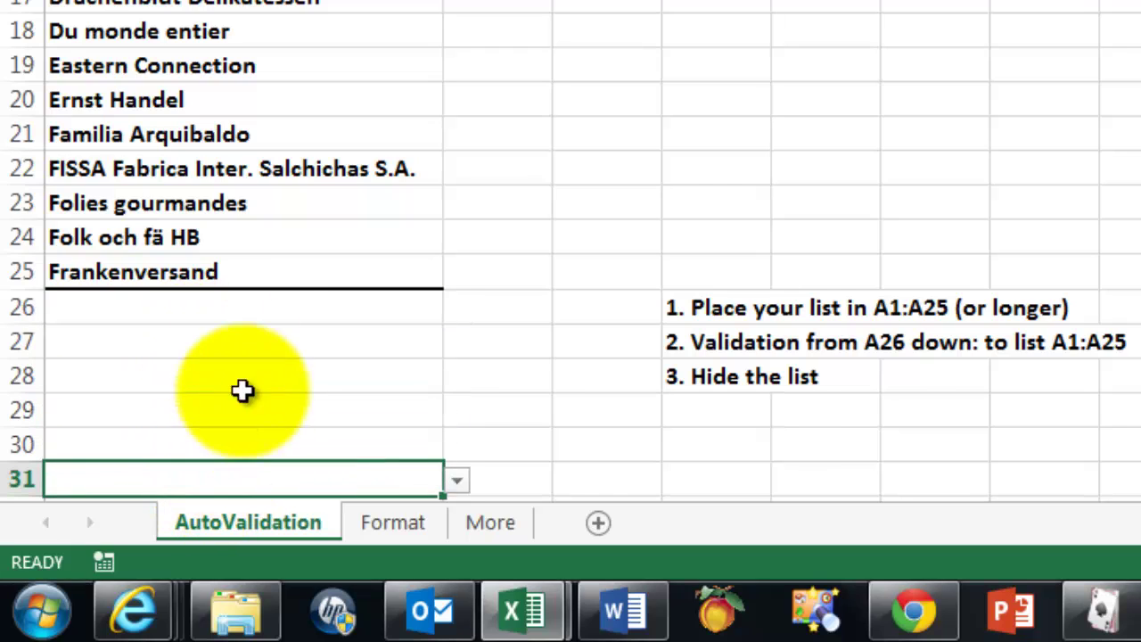
pyautogui.click(222, 312)
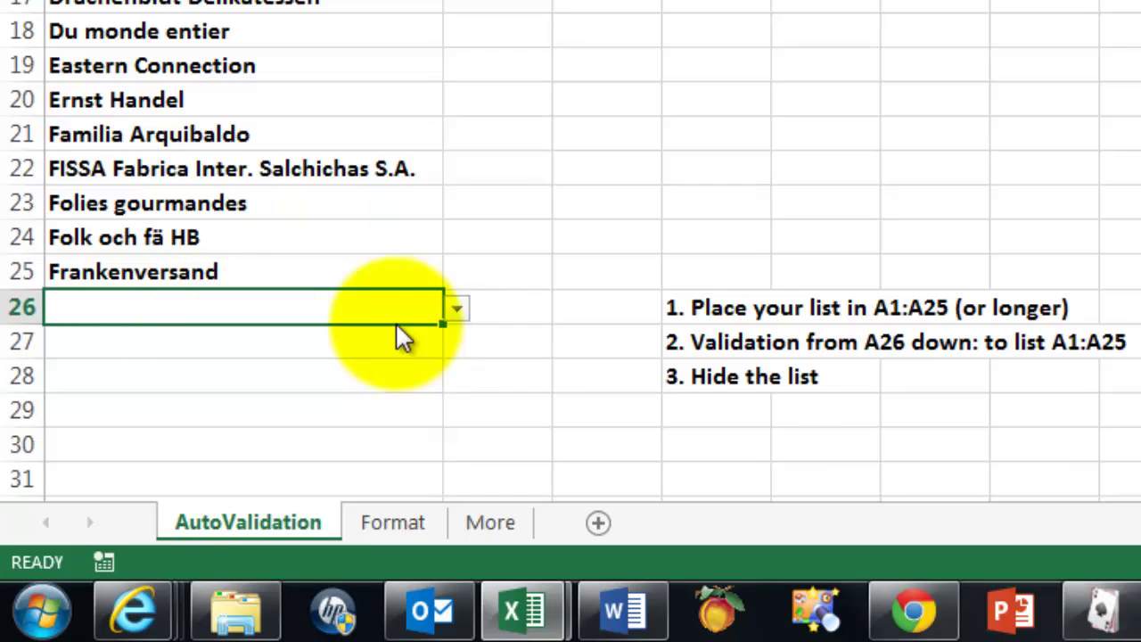
pyautogui.click(459, 309)
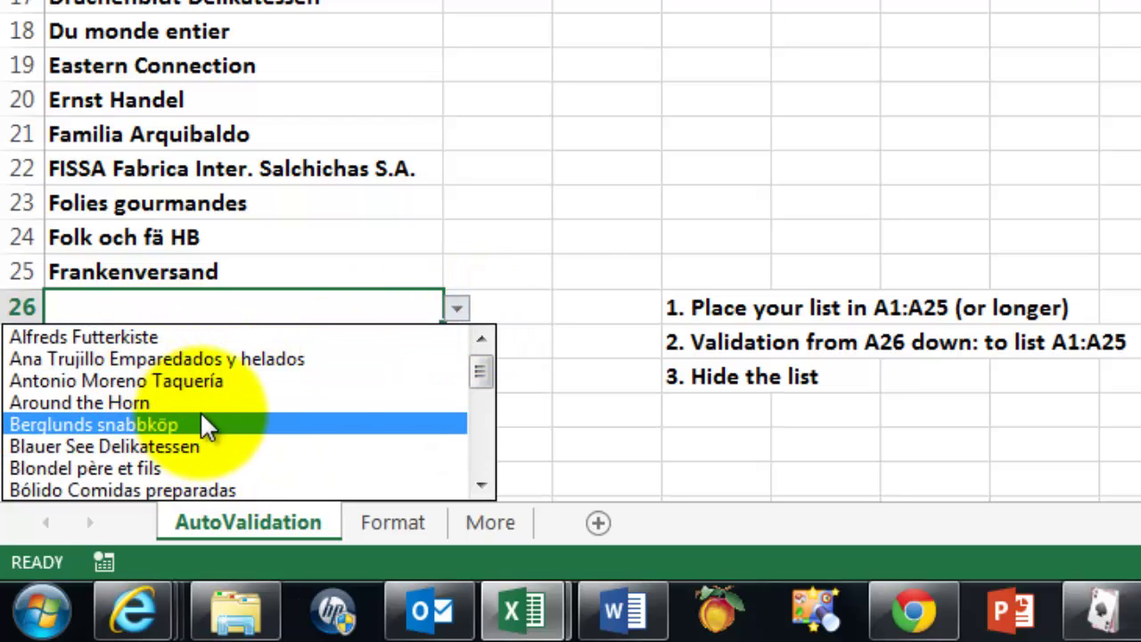
pyautogui.moveTo(483, 371); pyautogui.dragTo(481, 430)
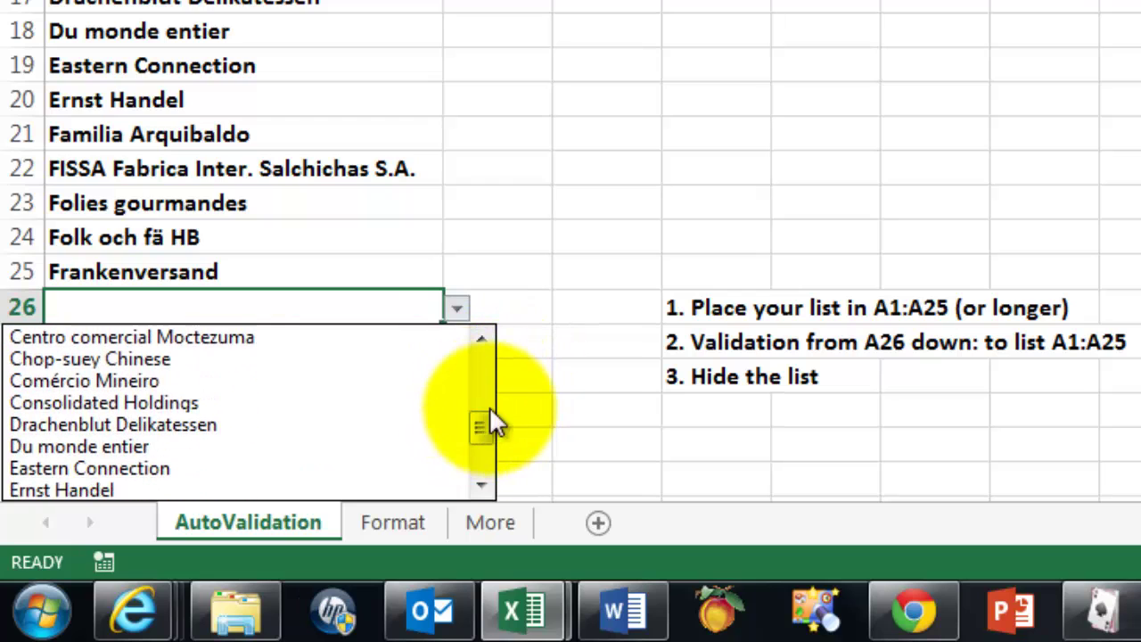
pyautogui.press('Escape')
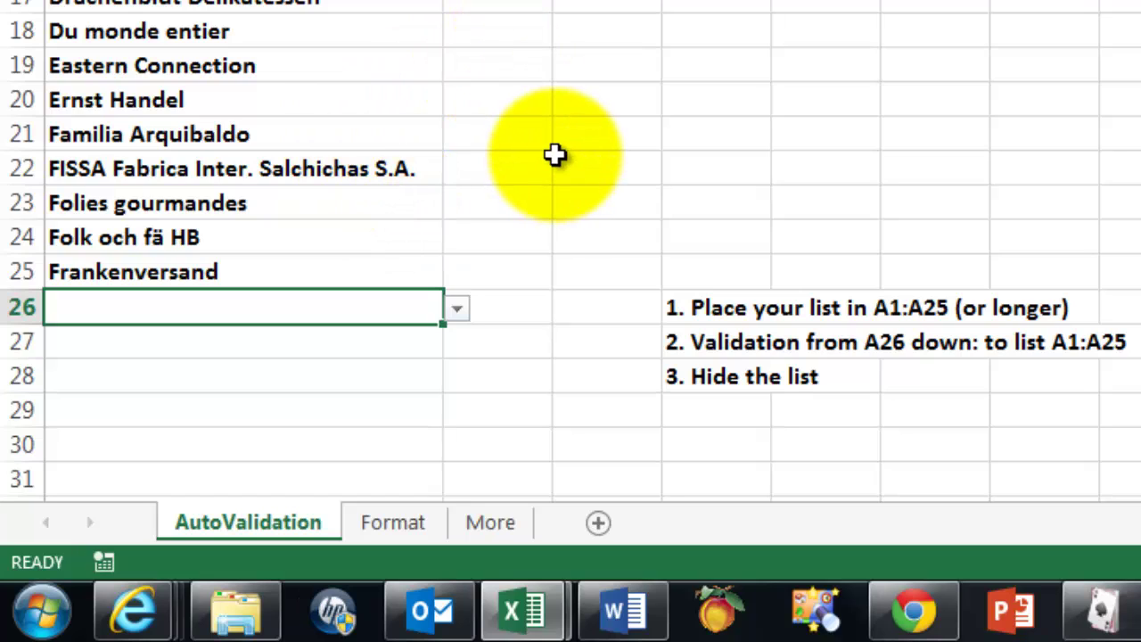
pyautogui.write('ernst Handel')
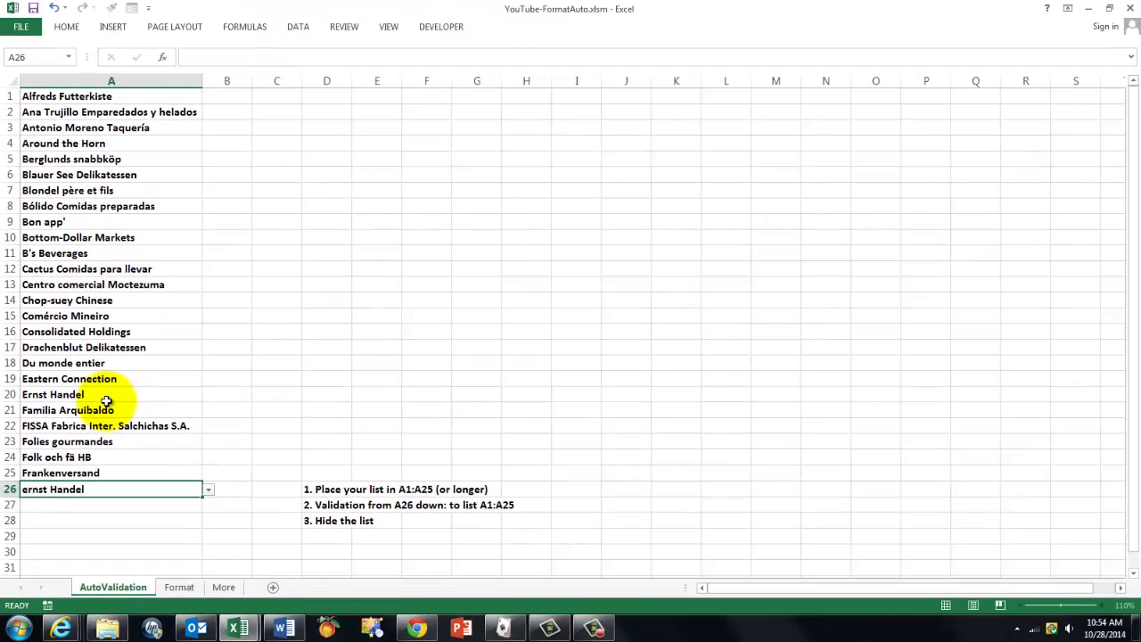
pyautogui.press('Escape')
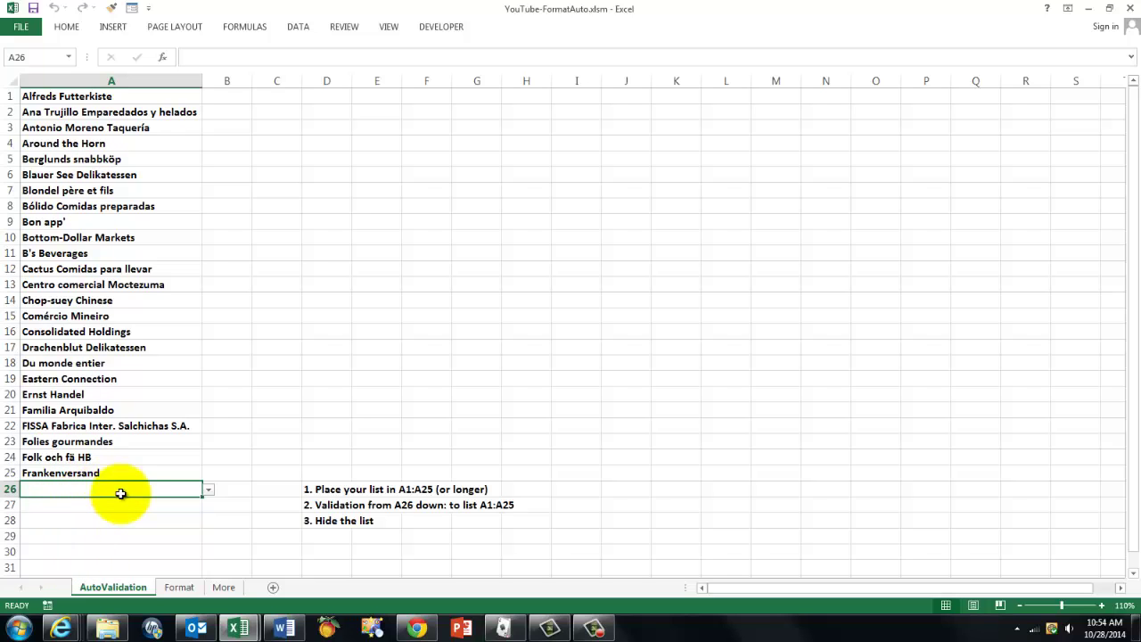
# Check that A26's data validation allows only a List of customer names.
pyautogui.click(298, 27)
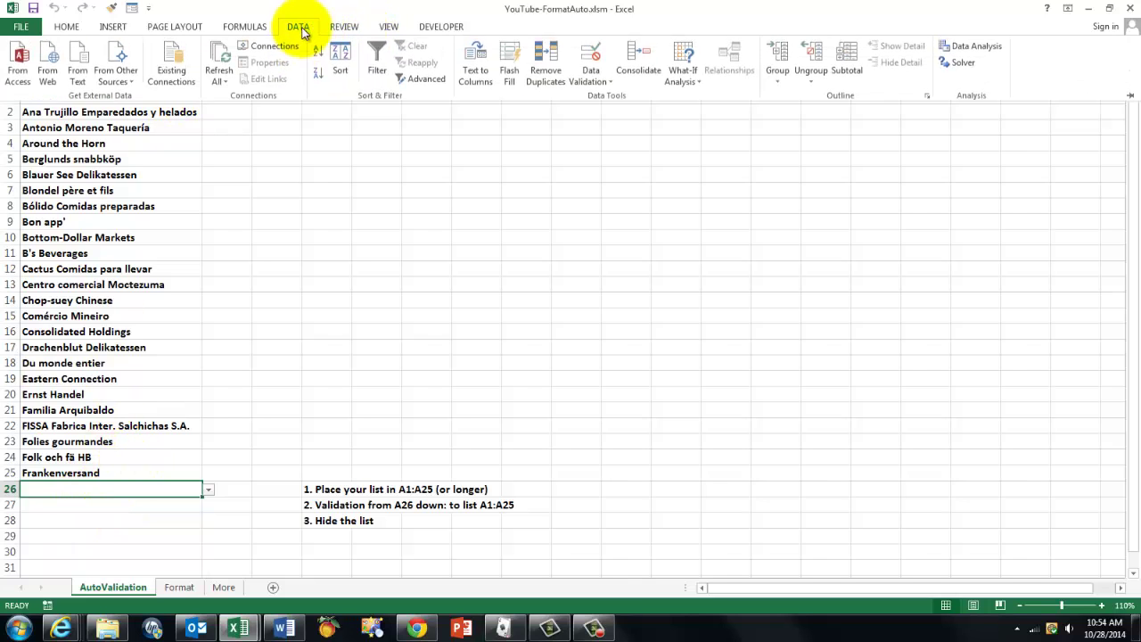
pyautogui.click(610, 83)
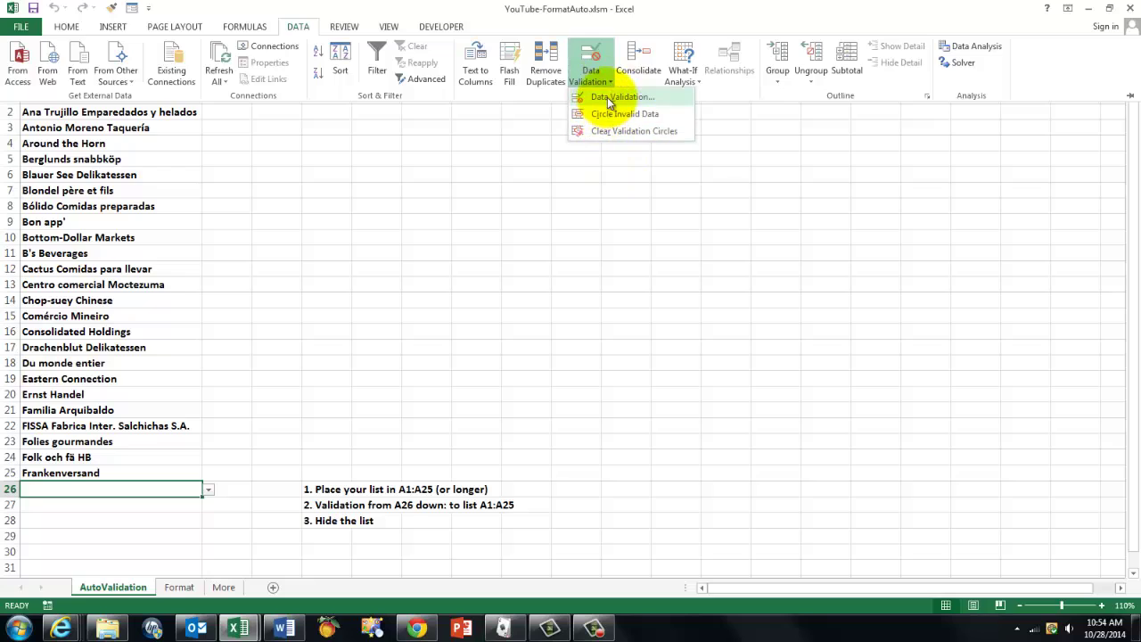
pyautogui.click(615, 97)
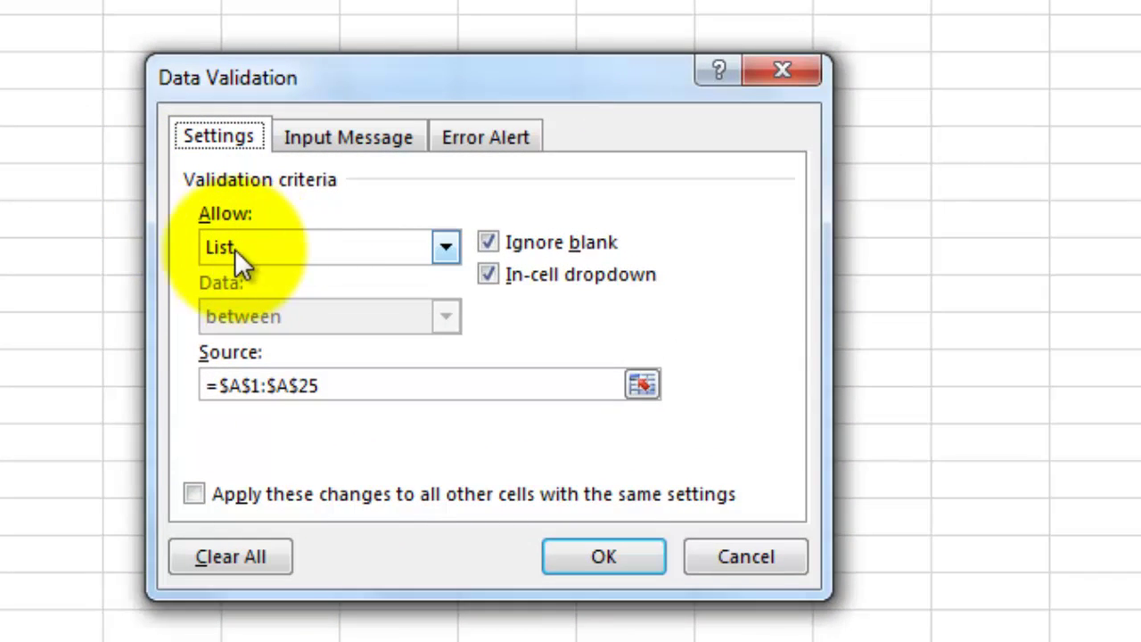
pyautogui.click(450, 254)
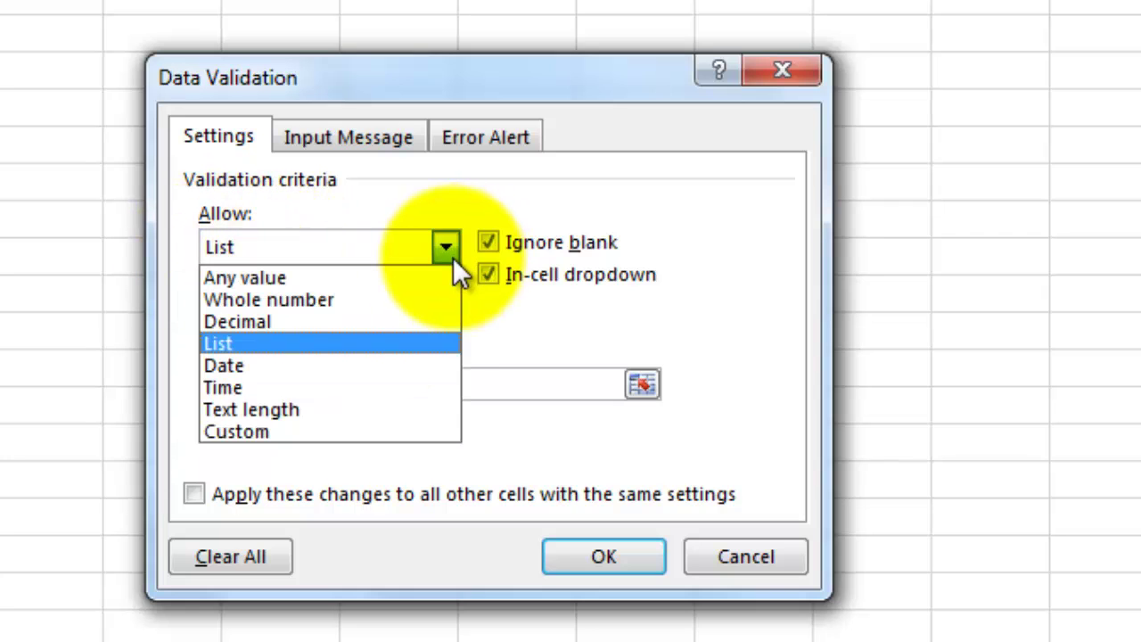
pyautogui.click(253, 343)
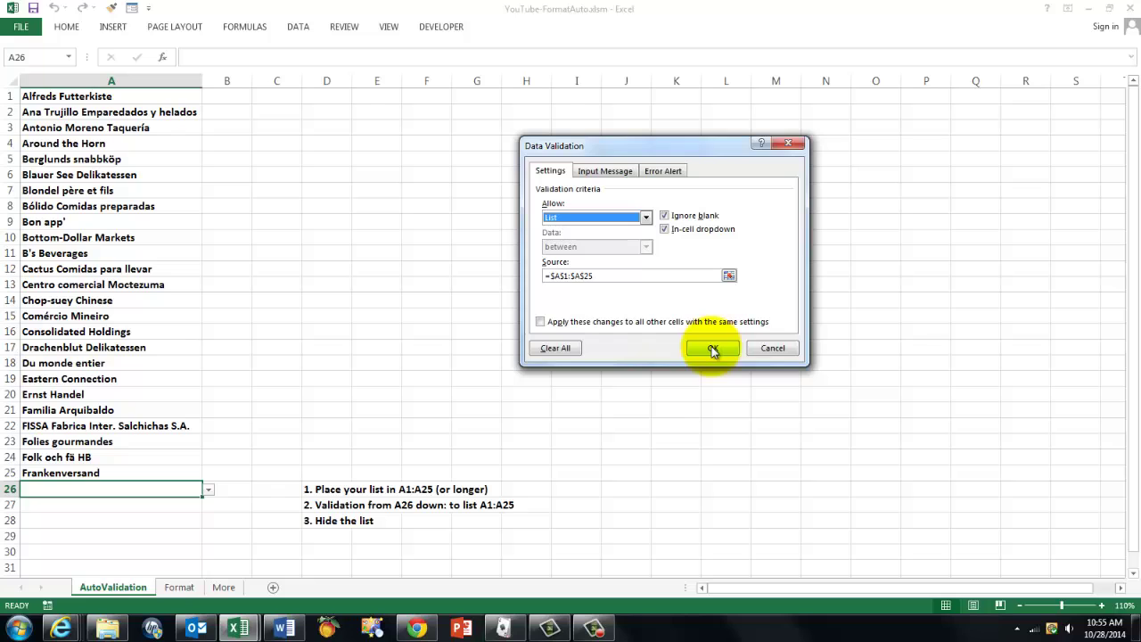
pyautogui.click(712, 349)
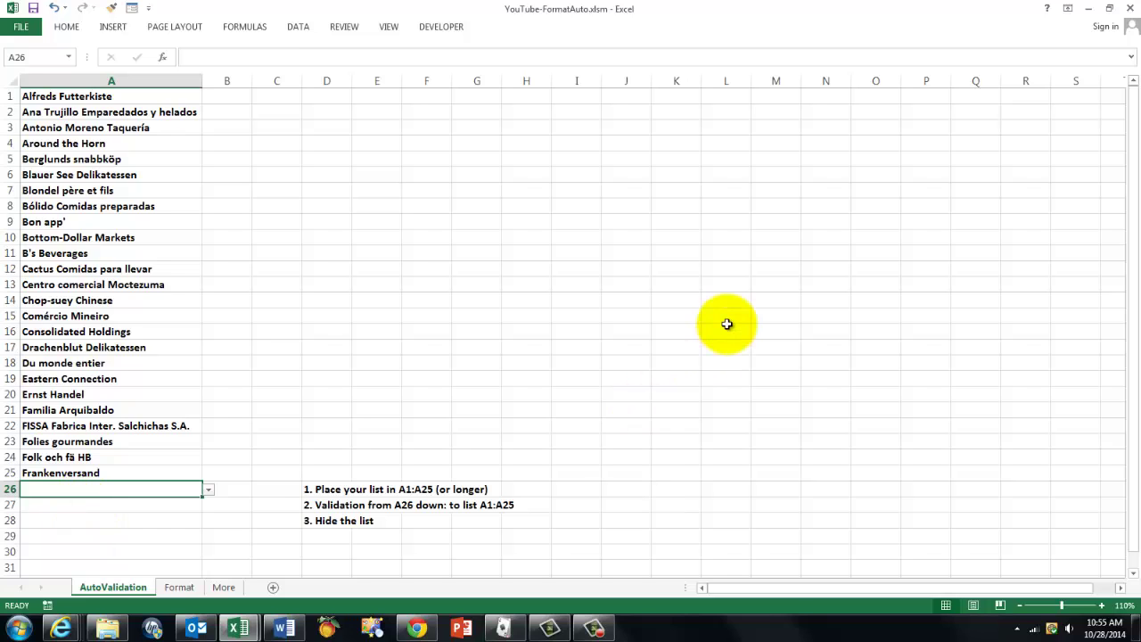
# Have the invalid 'abc' rejected in A26, then enter Ernst Handel via autocomplete.
pyautogui.write('a')
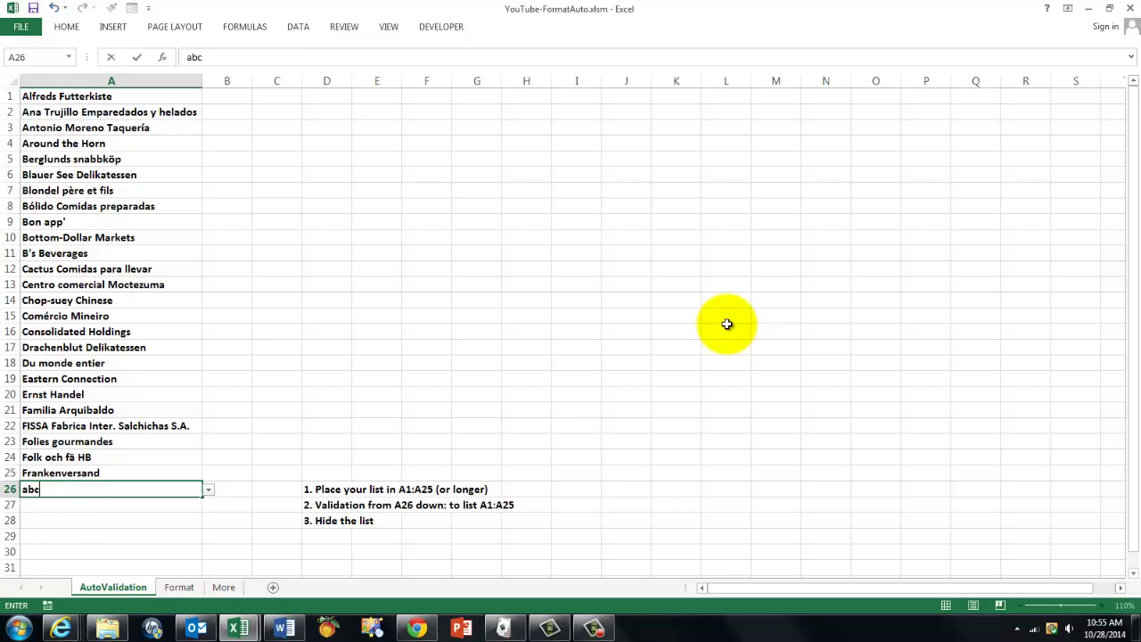
pyautogui.write('bc')
pyautogui.press('Return')
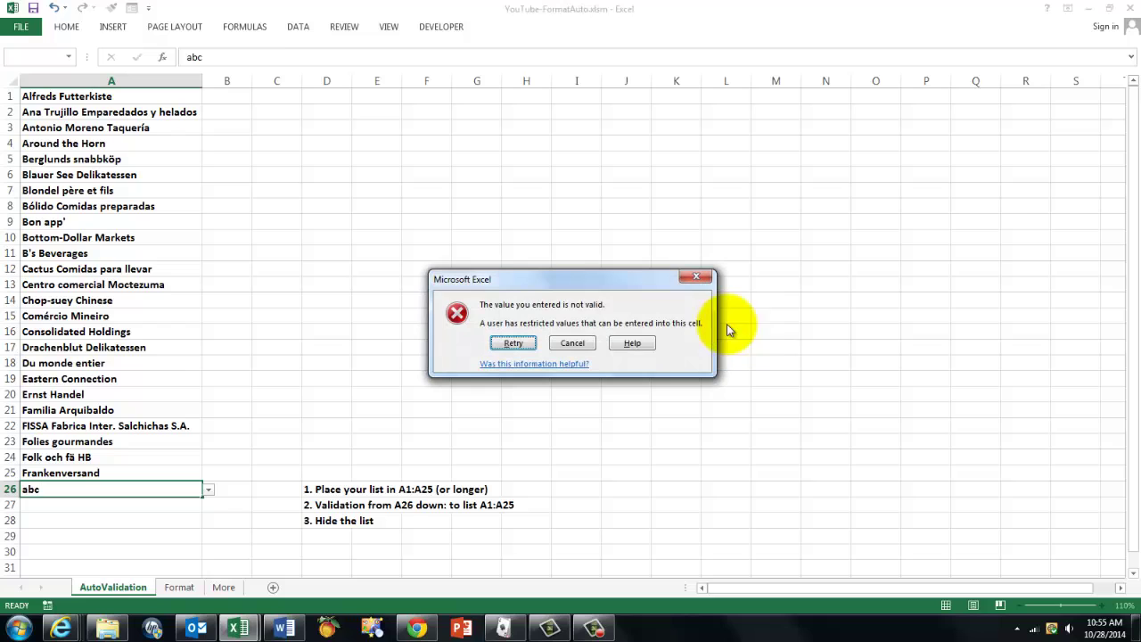
pyautogui.click(573, 345)
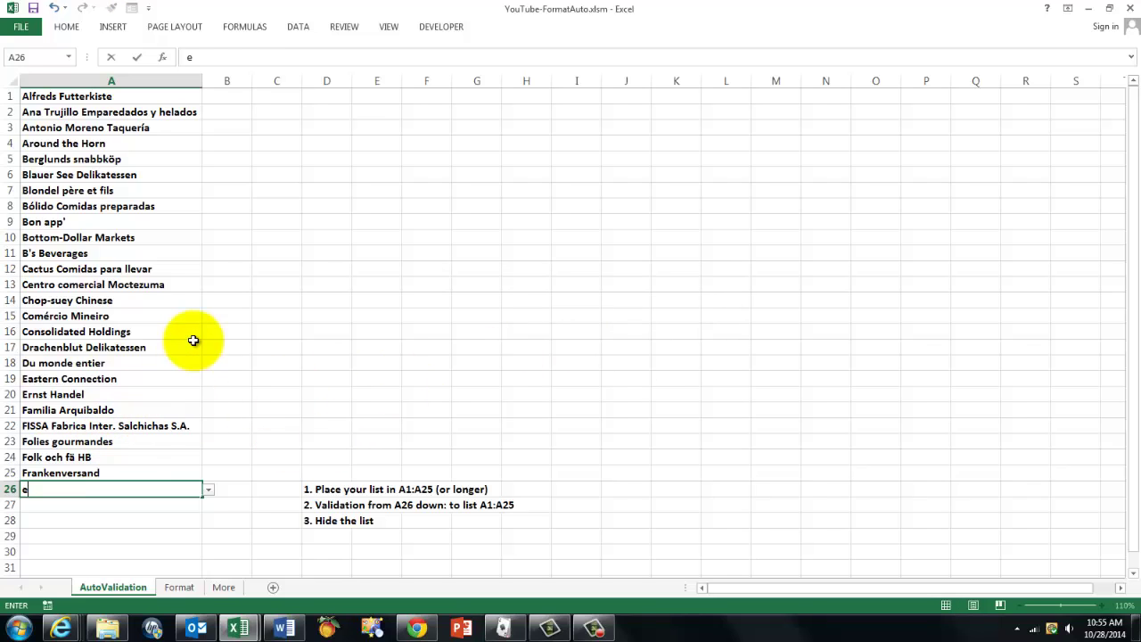
pyautogui.write('el')
pyautogui.press('Return')
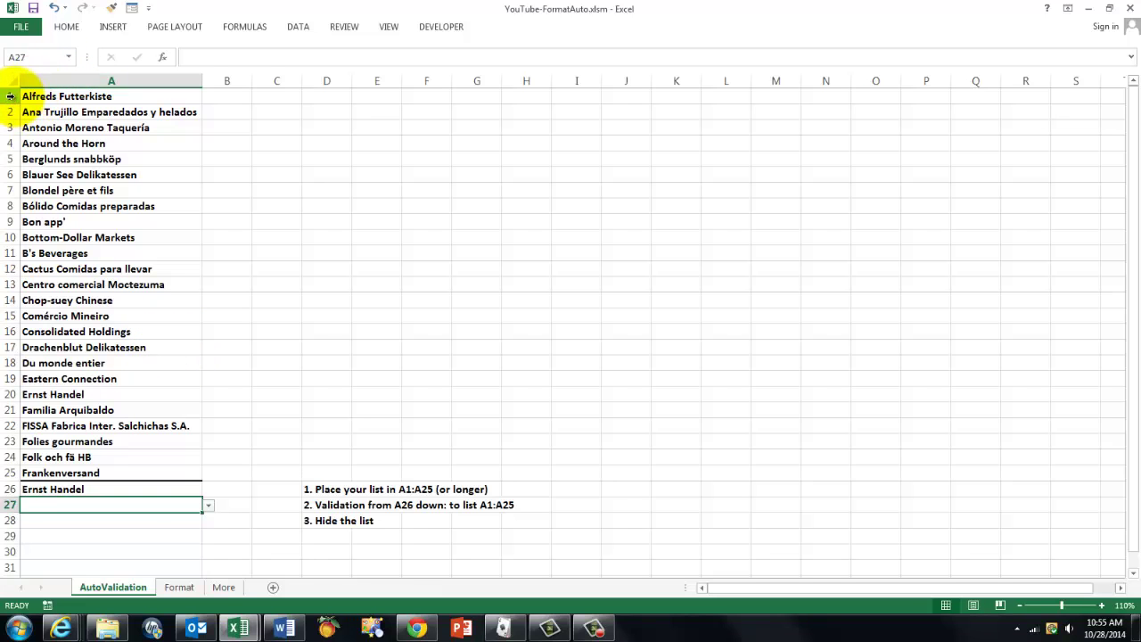
# Hide rows 1 through 25 of the customer list.
pyautogui.moveTo(10, 96); pyautogui.dragTo(5, 473)
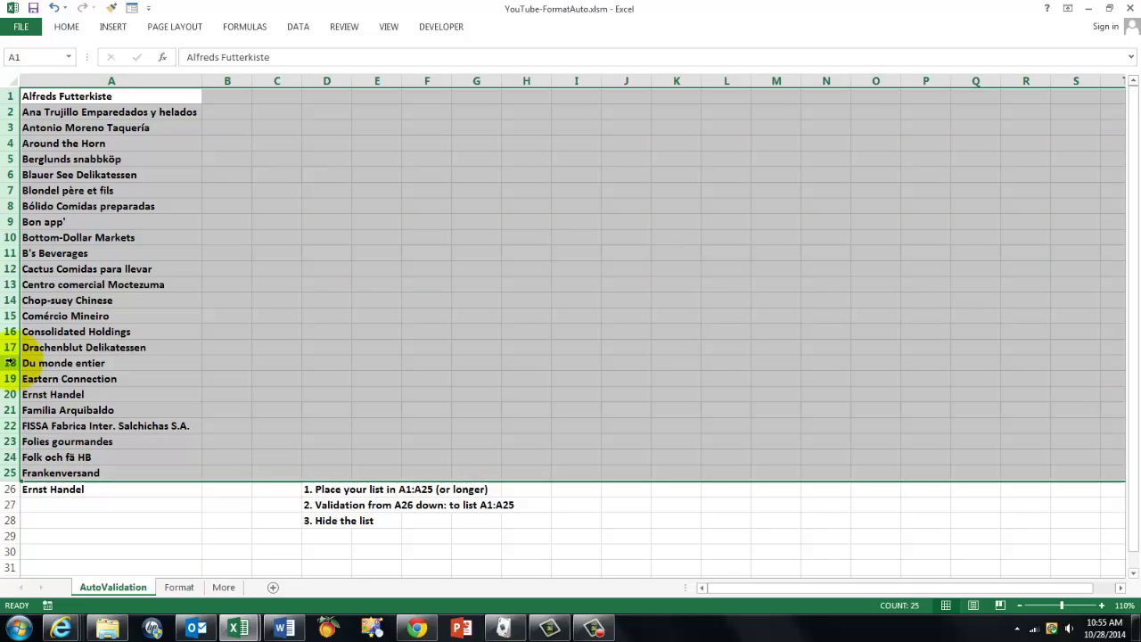
pyautogui.rightClick(14, 363)
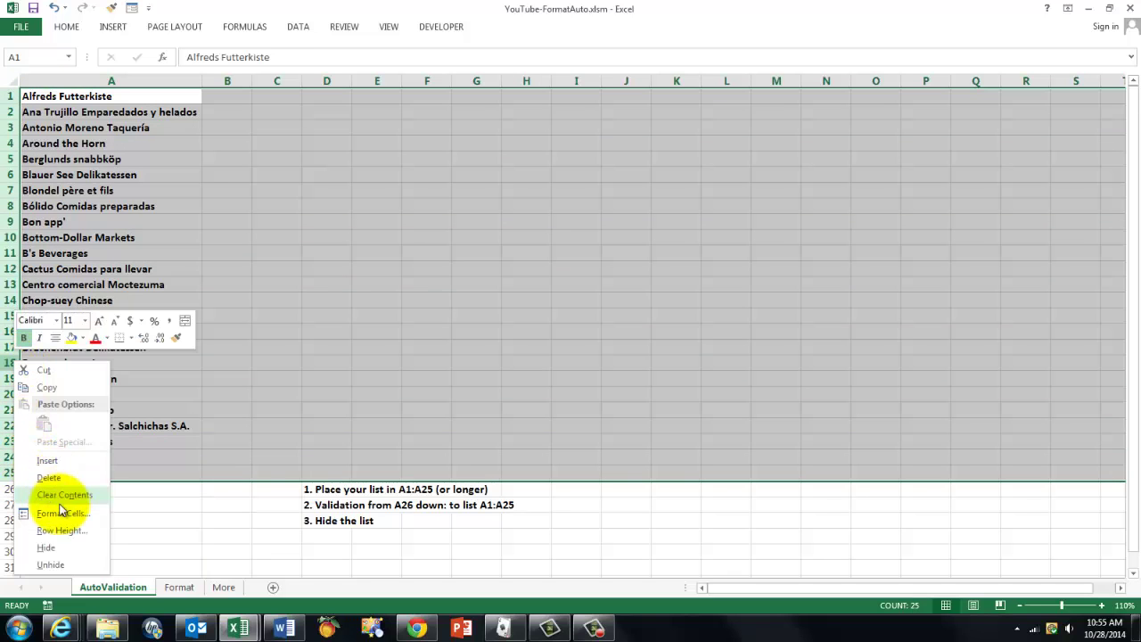
pyautogui.click(51, 553)
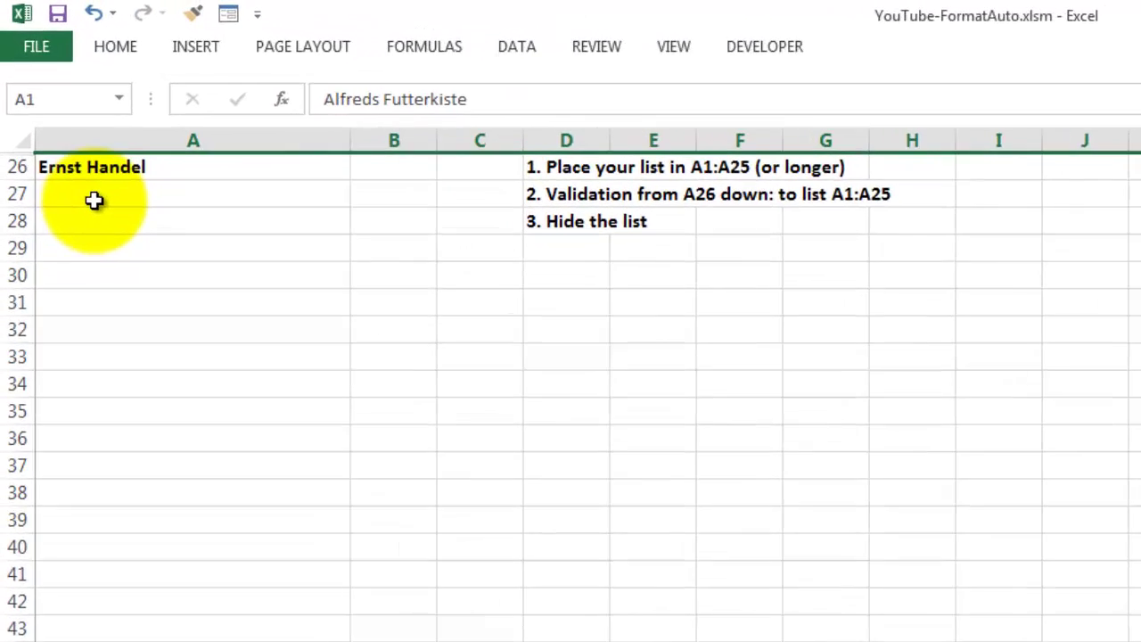
# Enter Frankenversand in A27 via autocomplete, and have an invalid 'abc' in A28 rejected.
pyautogui.click(53, 113)
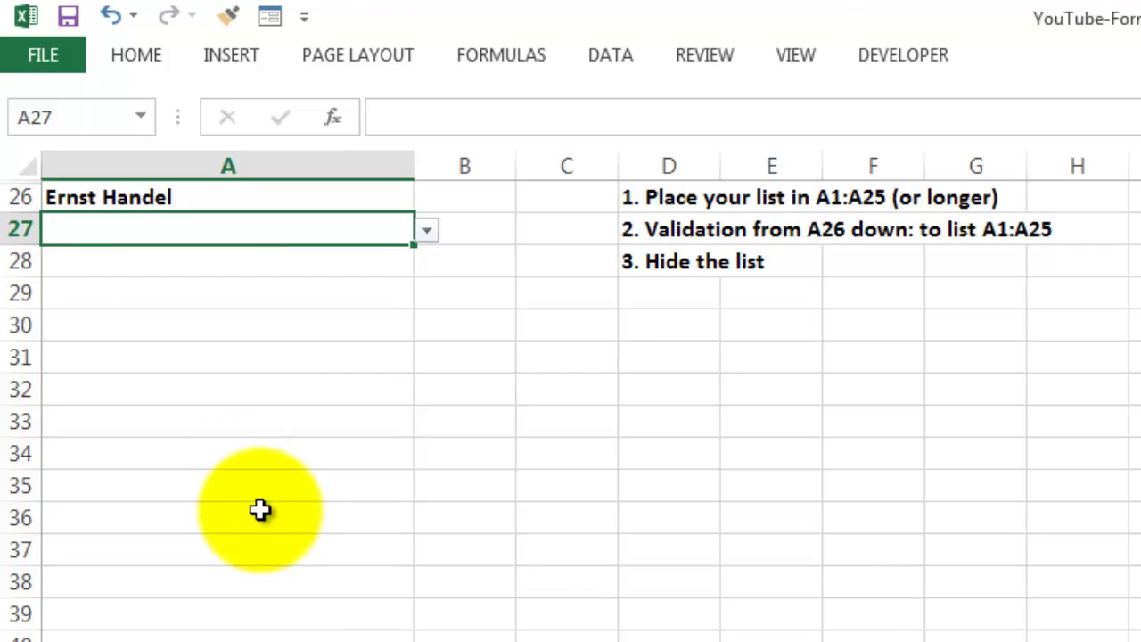
pyautogui.write('frankenversand')
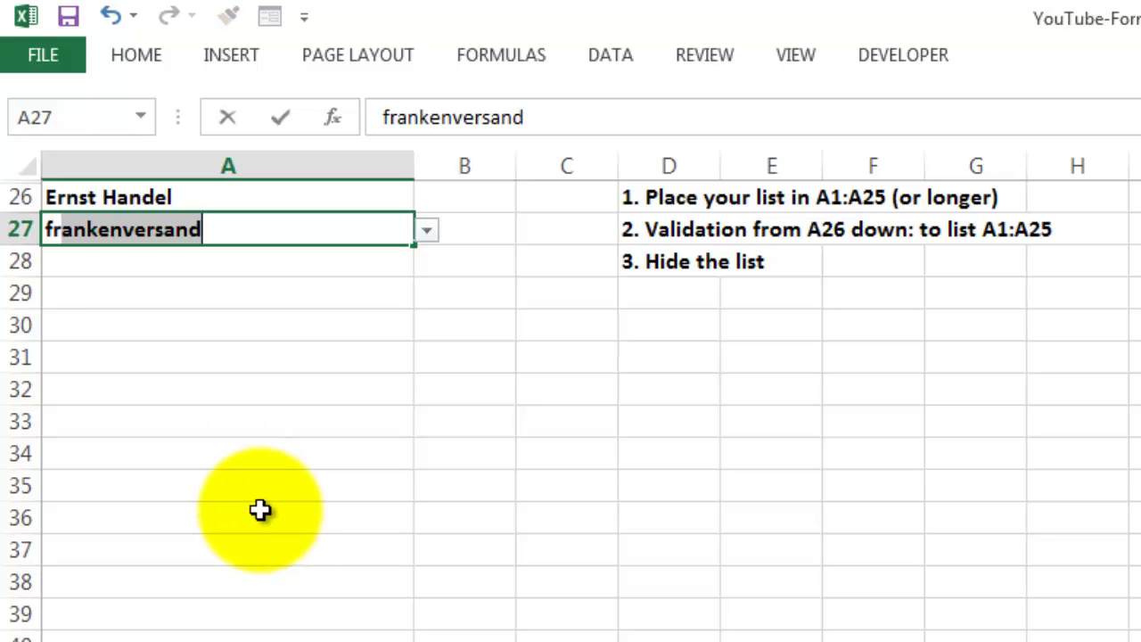
pyautogui.press('Return')
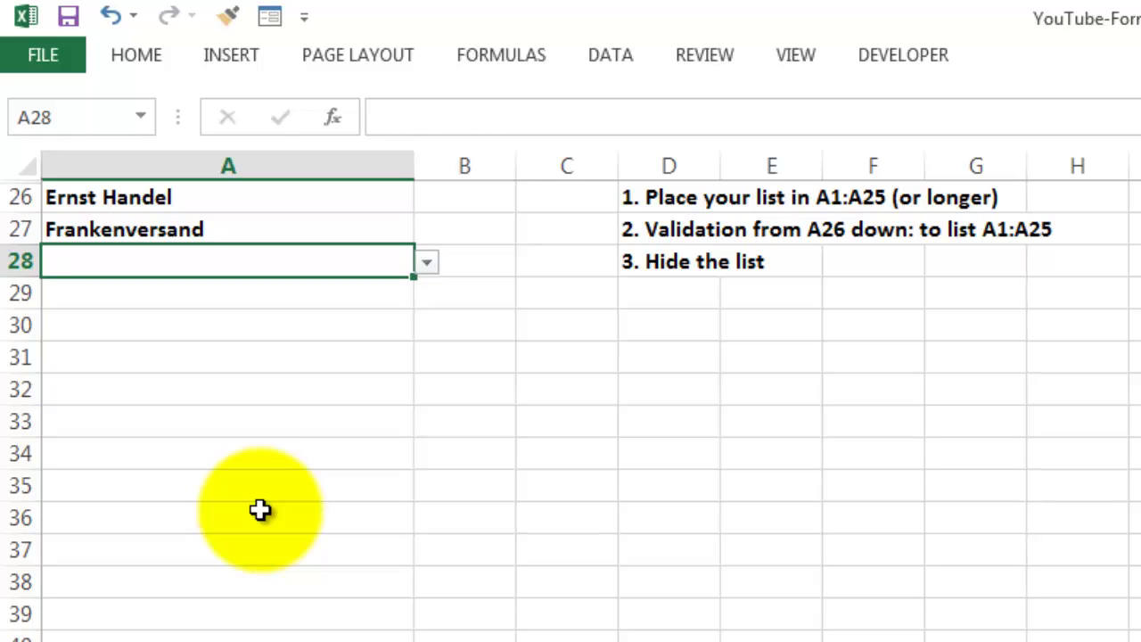
pyautogui.write('abc')
pyautogui.press('Return')
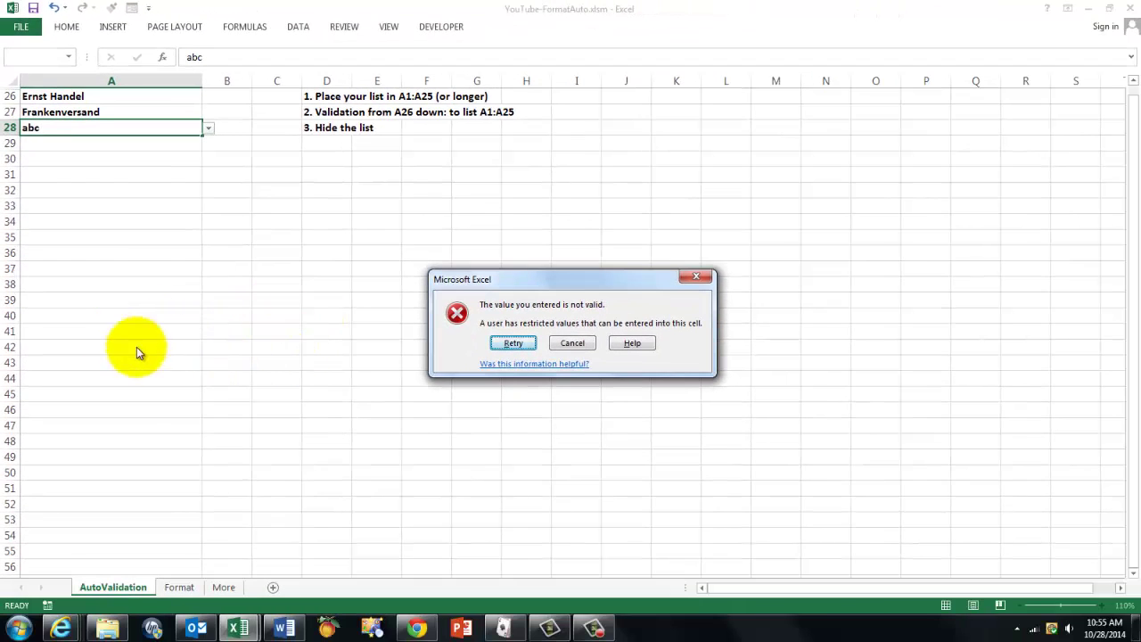
pyautogui.click(573, 345)
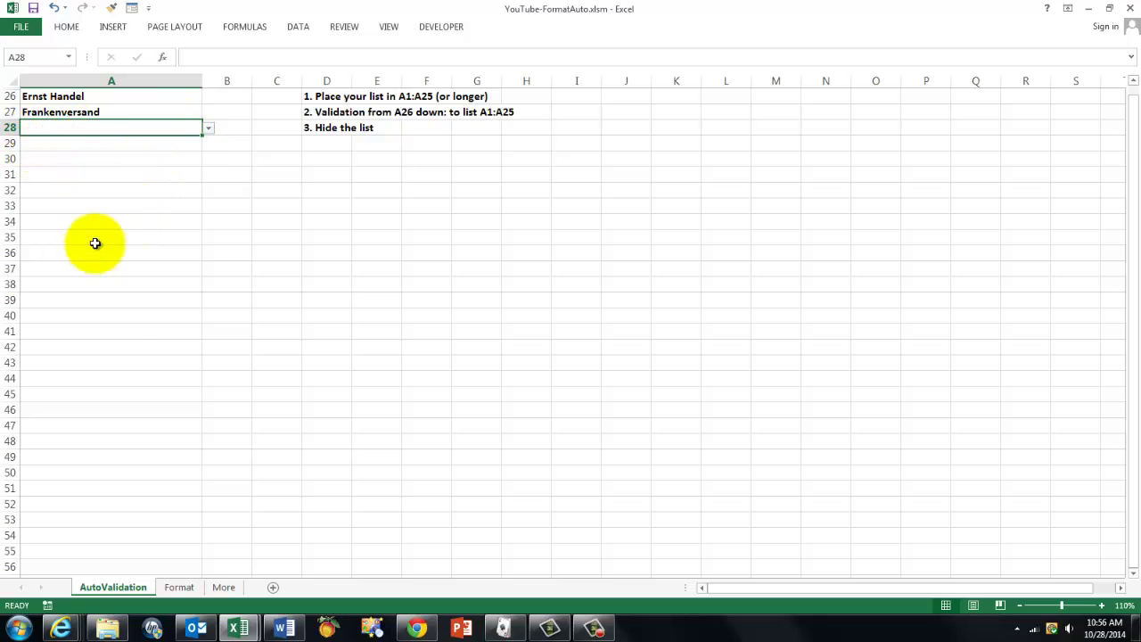
pyautogui.click(180, 587)
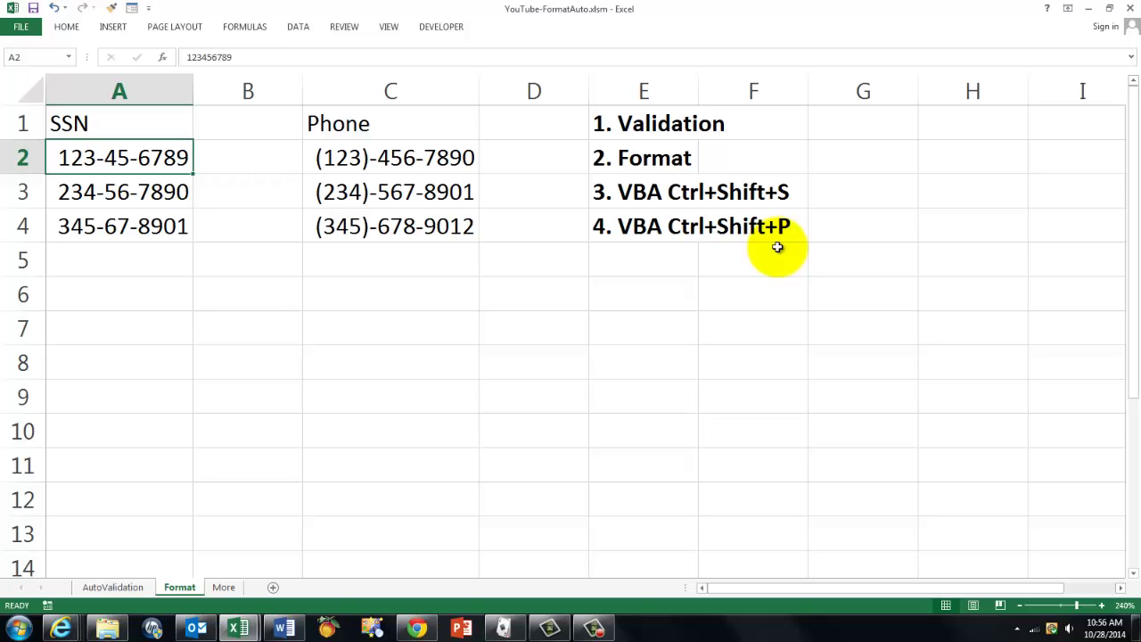
pyautogui.hotkey('ctrl', 'z')
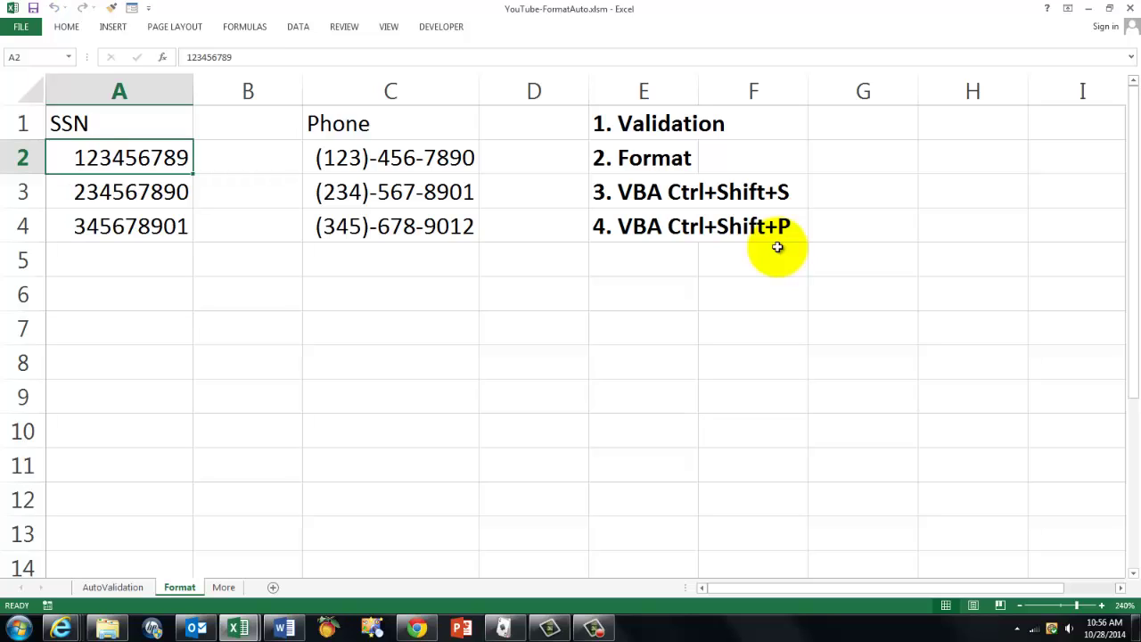
pyautogui.hotkey('ctrl', 'shift', 's')
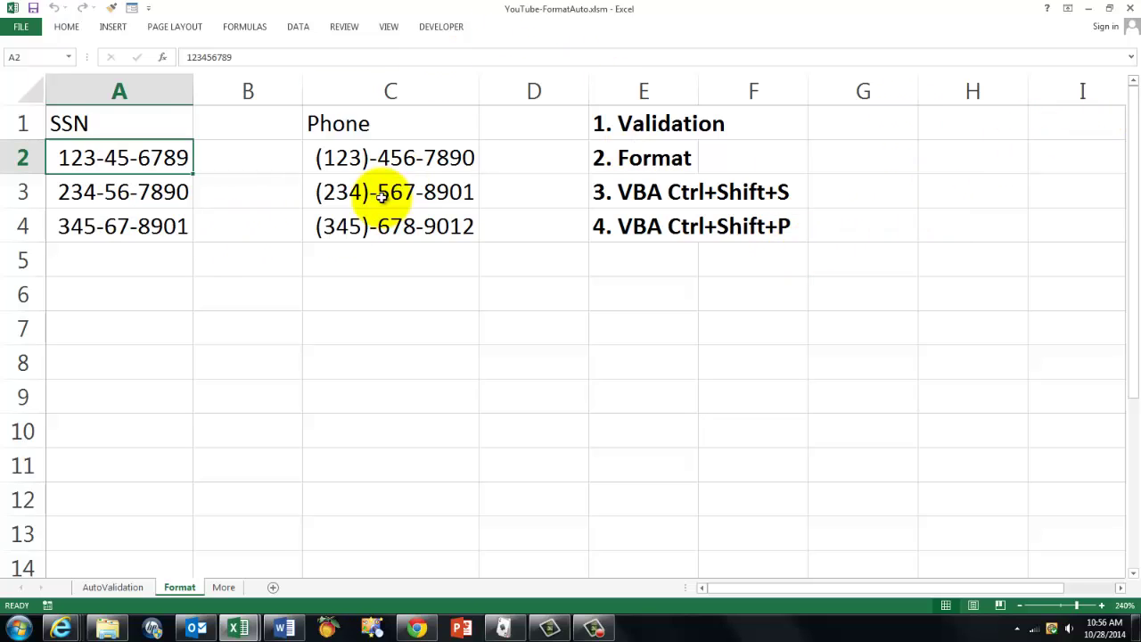
pyautogui.click(399, 165)
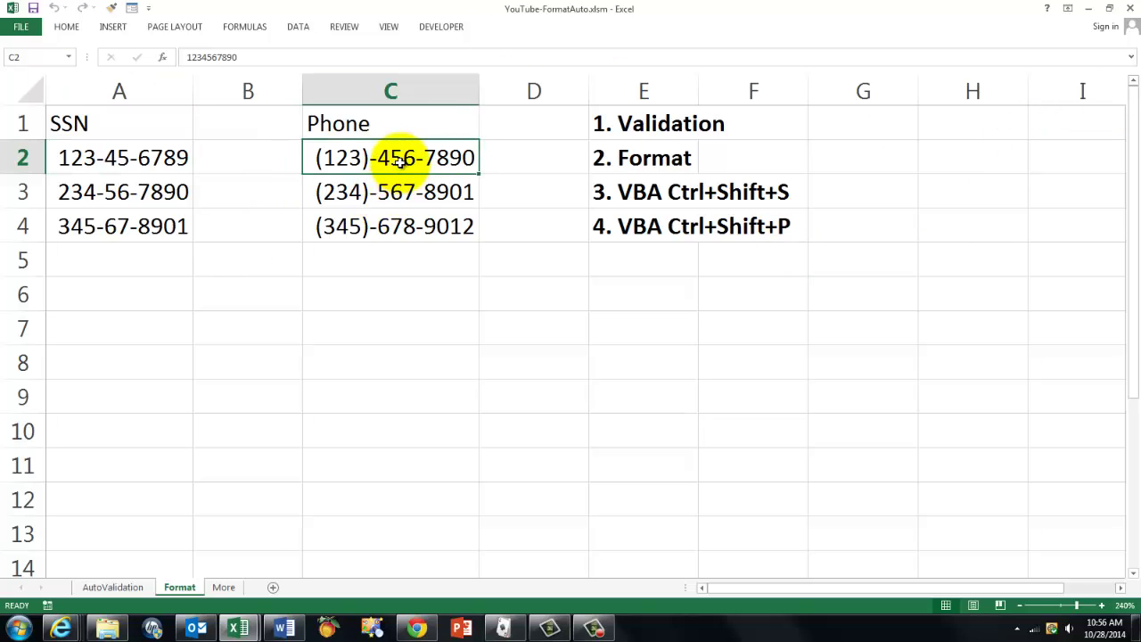
pyautogui.hotkey('ctrl', 'shift', 'p')
pyautogui.hotkey('ctrl', 'shift', 'p')
pyautogui.click(77, 159)
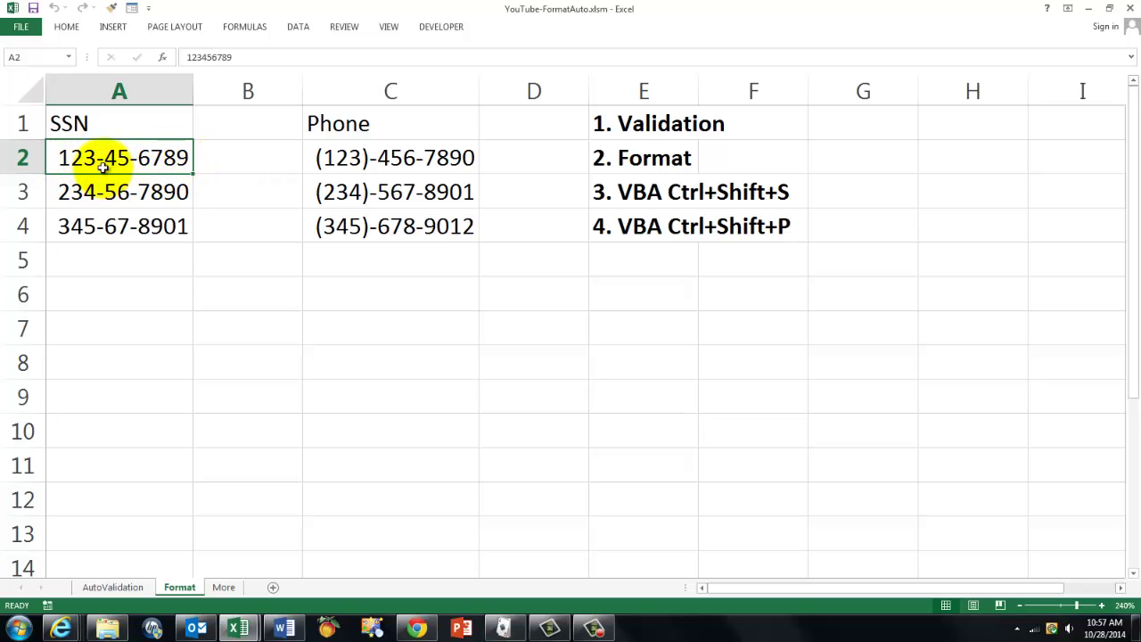
pyautogui.click(297, 26)
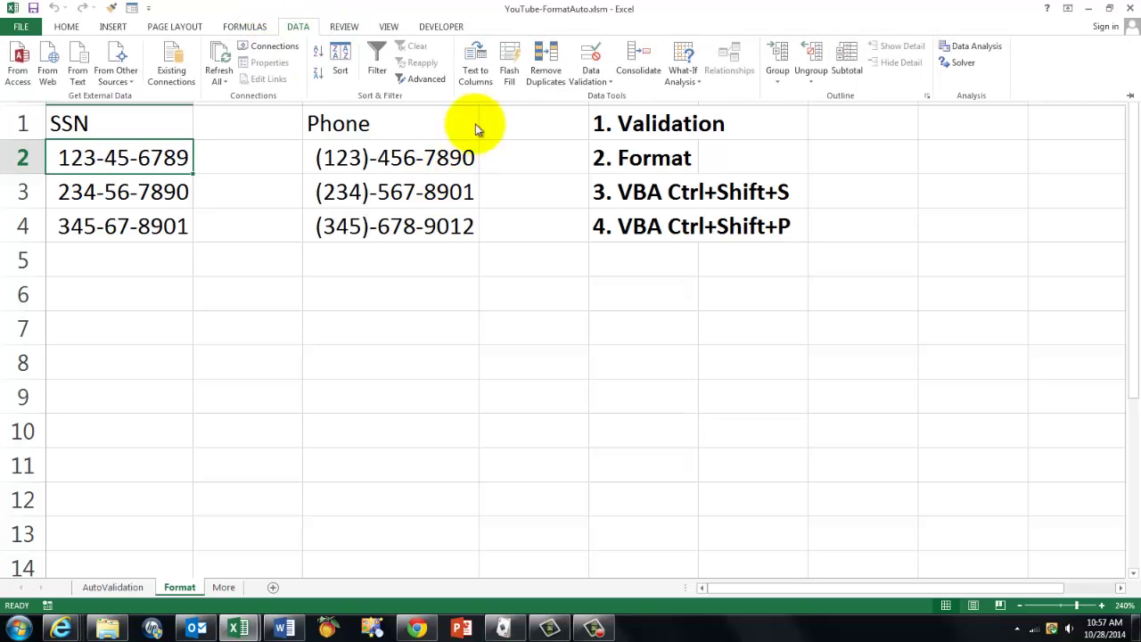
pyautogui.click(593, 77)
pyautogui.click(615, 98)
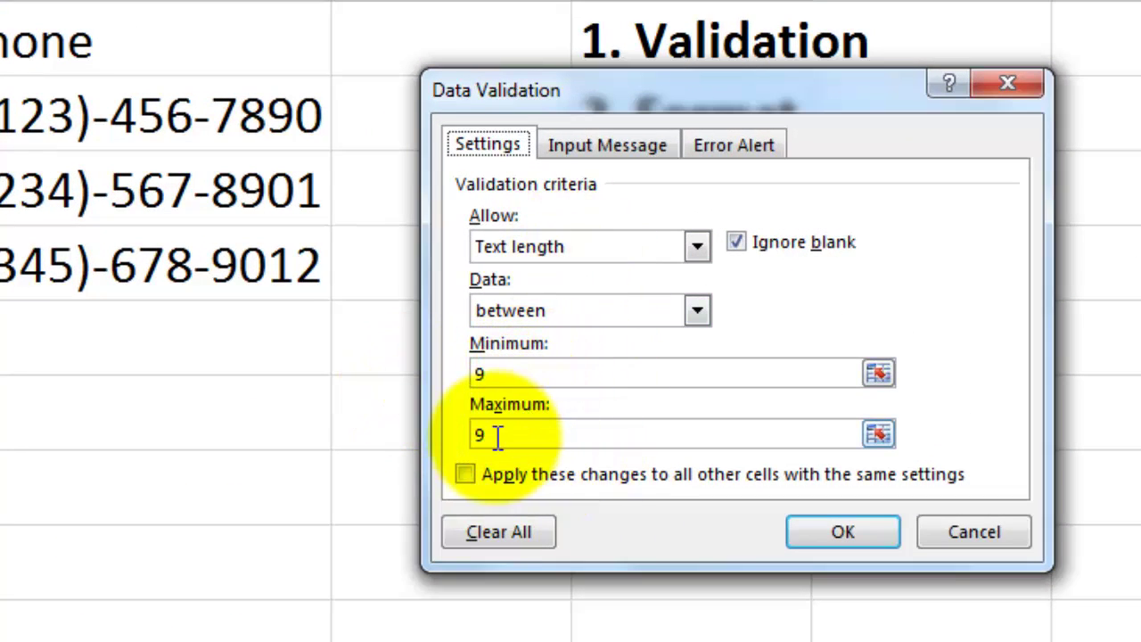
pyautogui.click(695, 312)
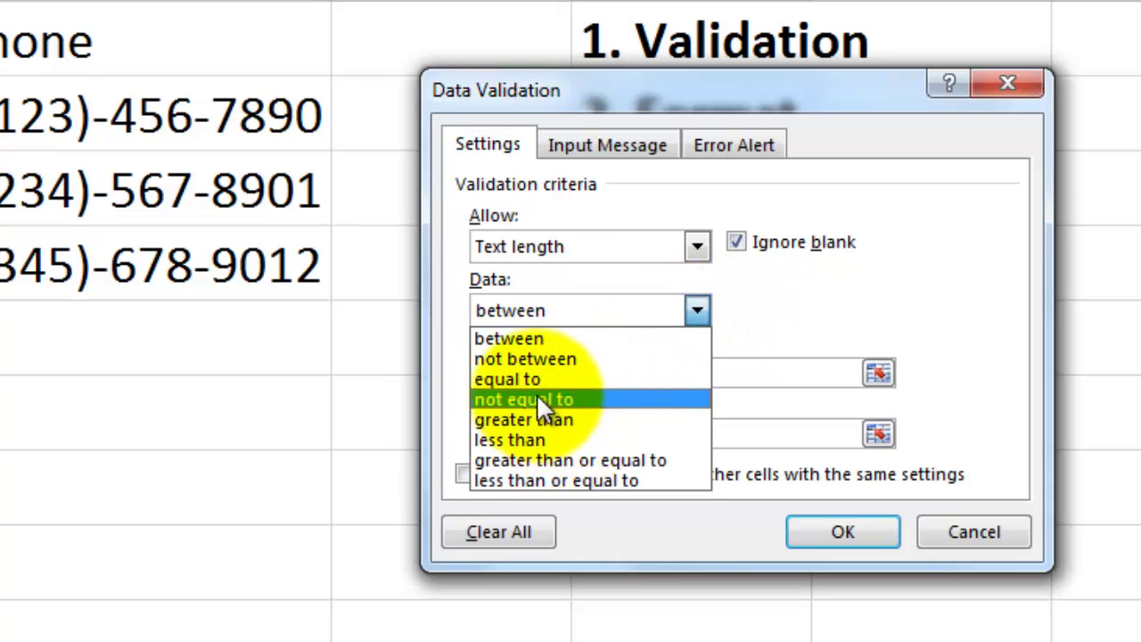
pyautogui.click(997, 530)
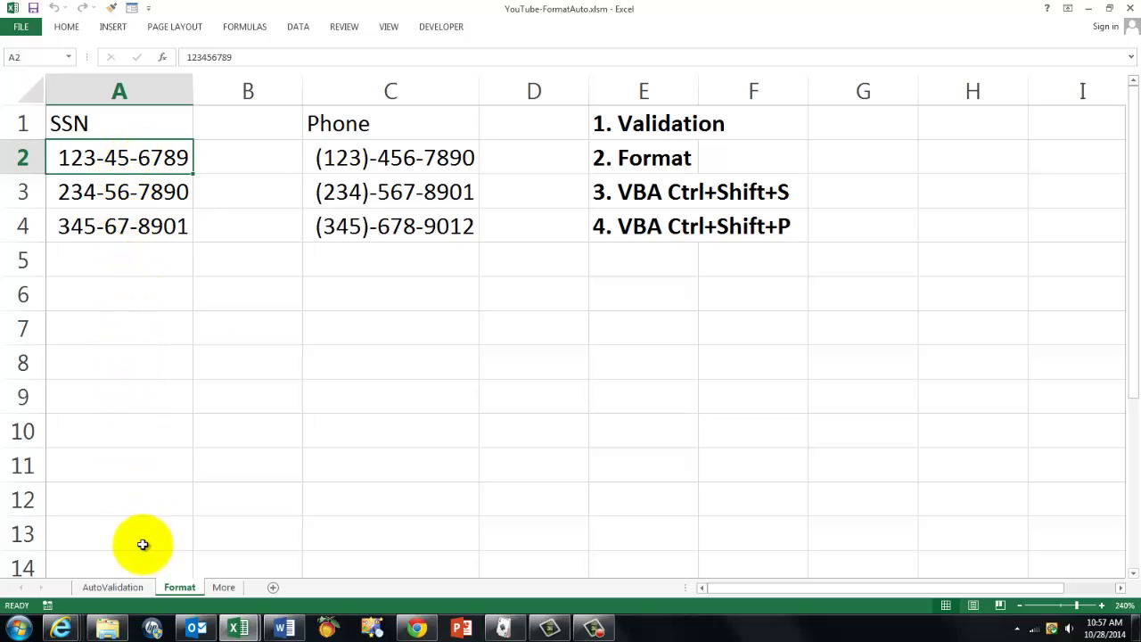
pyautogui.rightClick(123, 162)
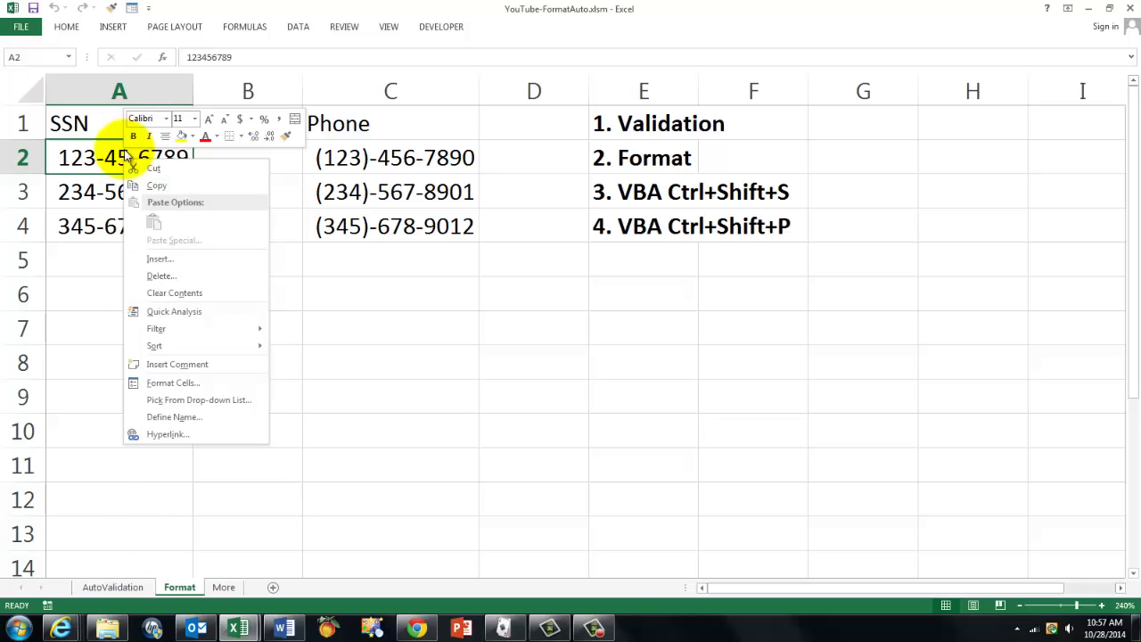
pyautogui.click(181, 383)
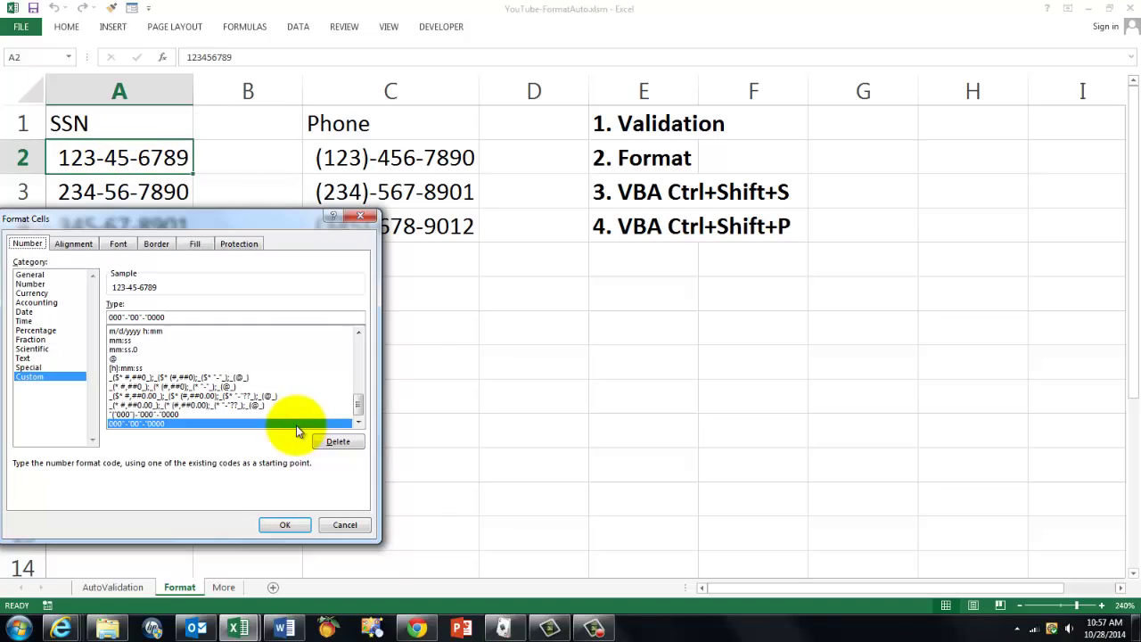
pyautogui.moveTo(208, 217); pyautogui.dragTo(512, 89)
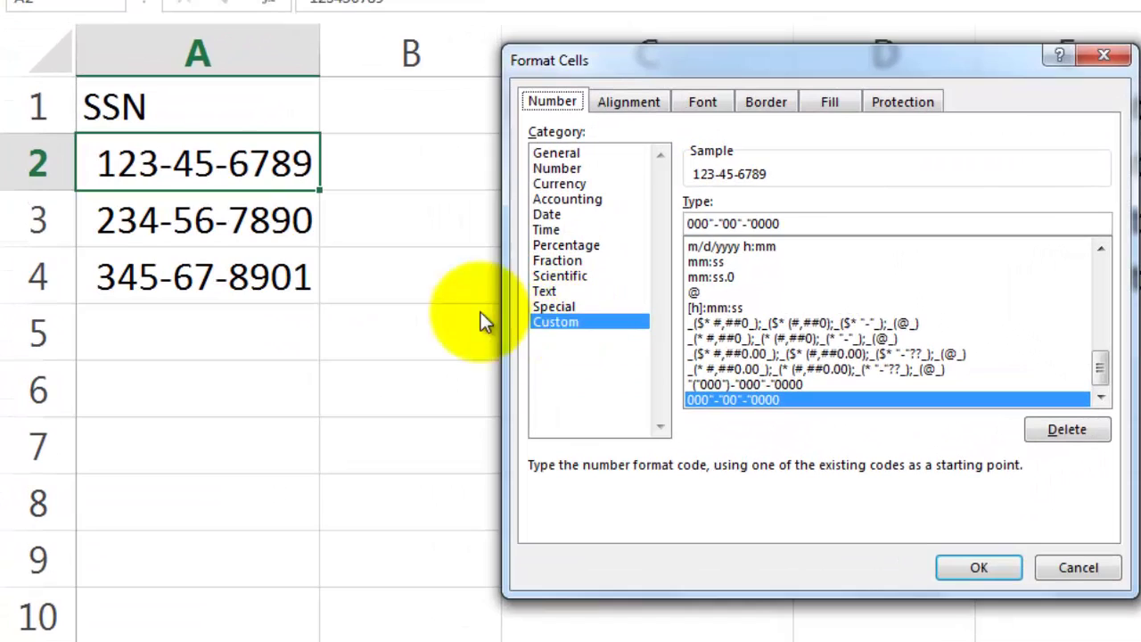
pyautogui.click(798, 225)
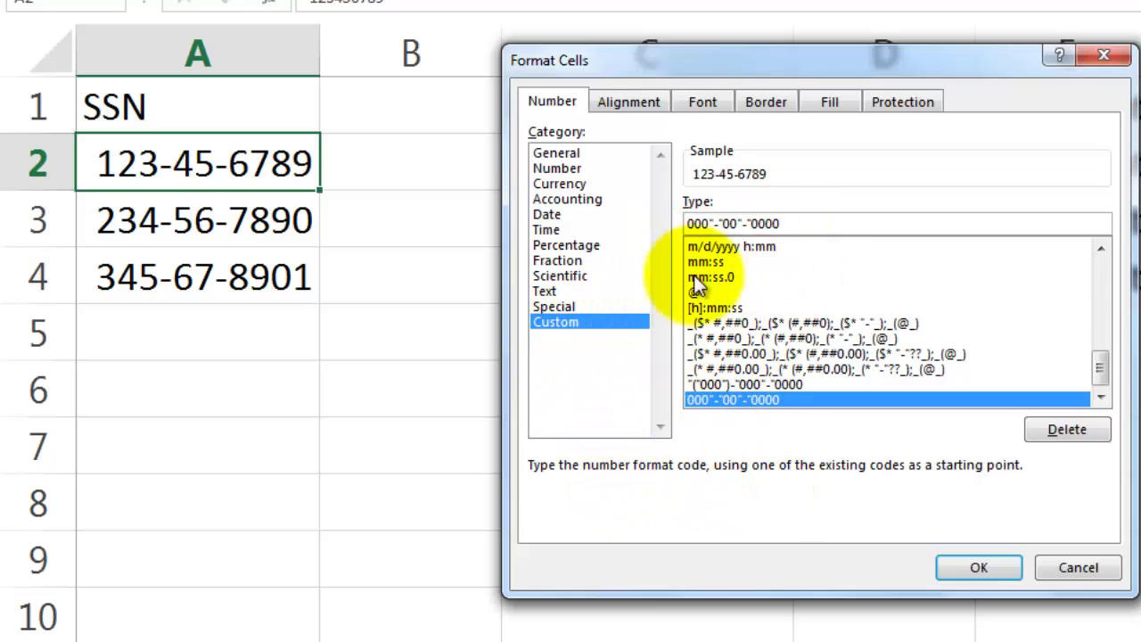
pyautogui.click(978, 567)
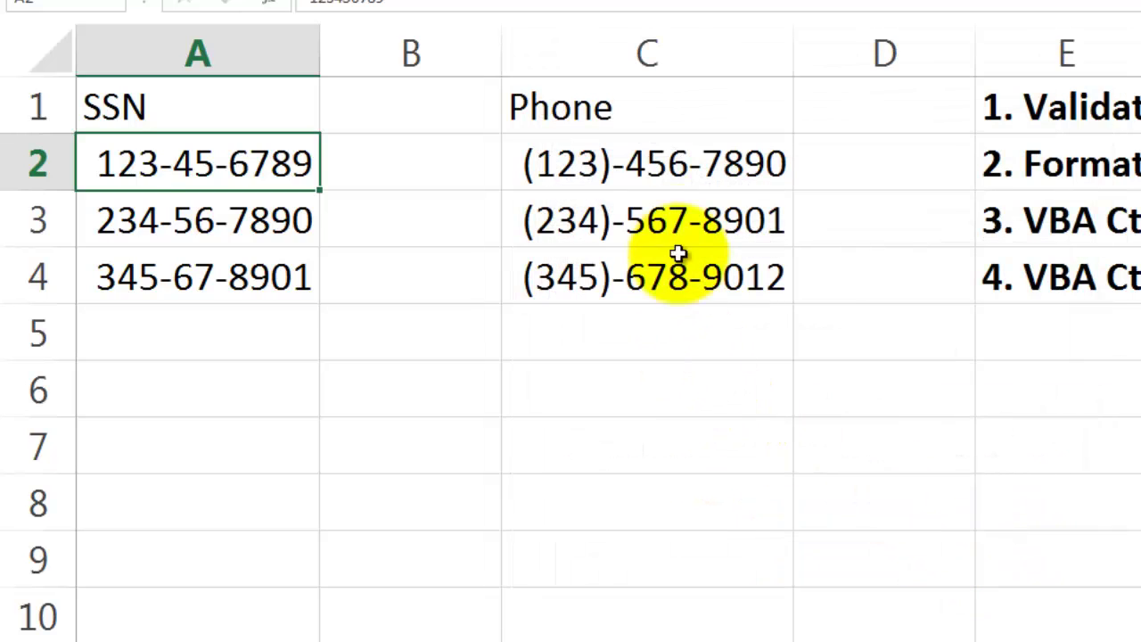
pyautogui.rightClick(656, 170)
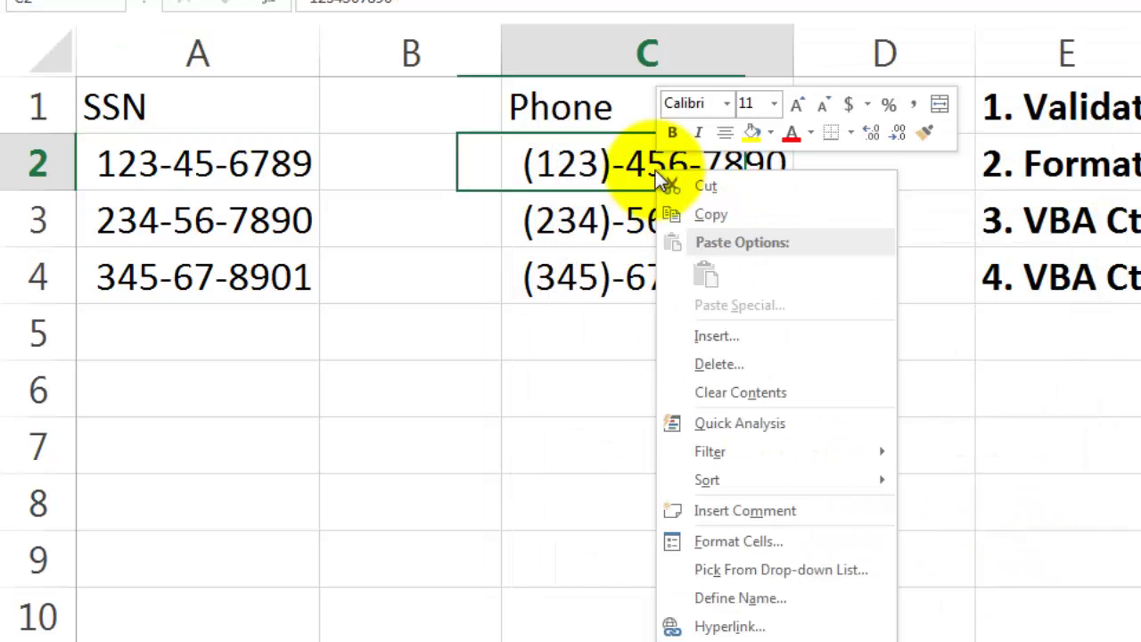
pyautogui.click(751, 541)
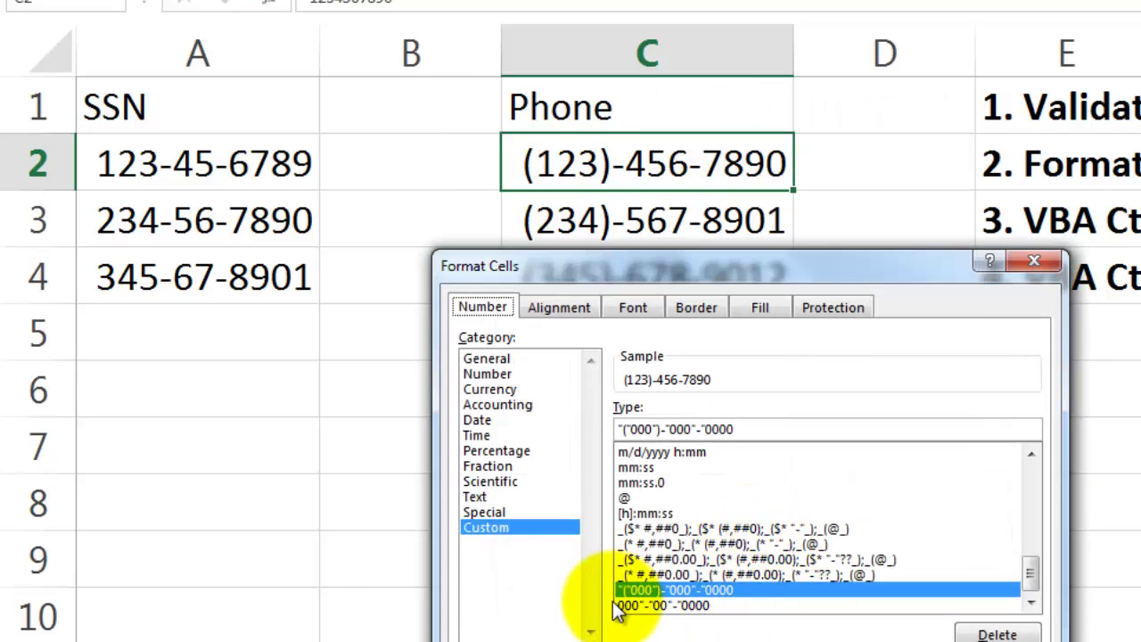
pyautogui.click(626, 430)
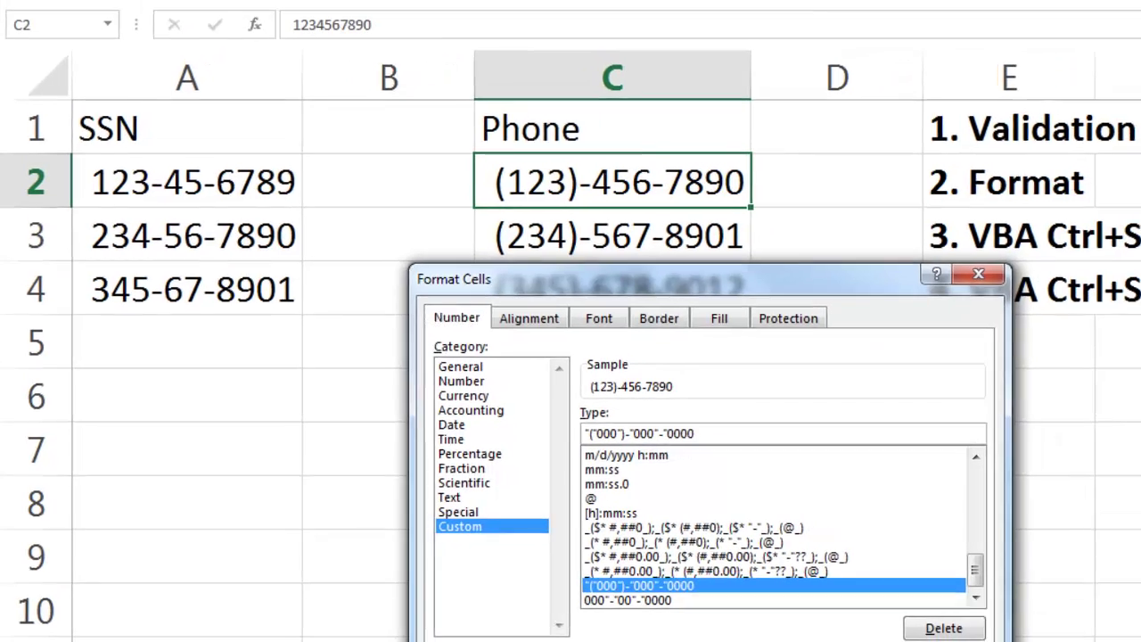
pyautogui.press('Return')
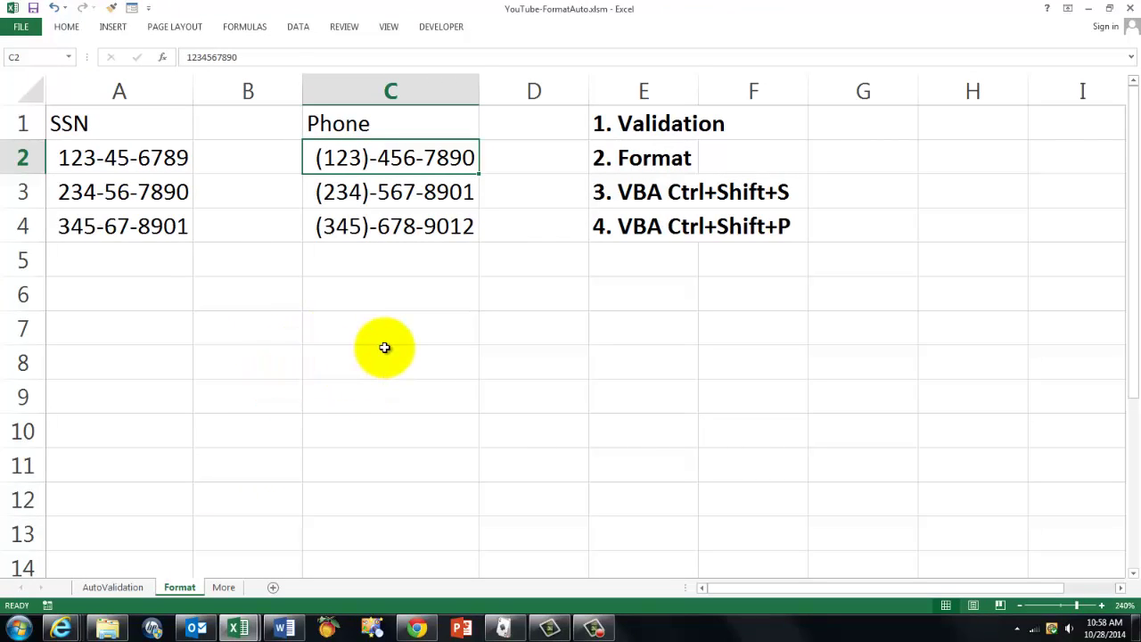
# Open the VBA editor with Alt+F11 and highlight the SSN macro's Sub keyword and Len check line.
pyautogui.hotkey('alt', 'F11')
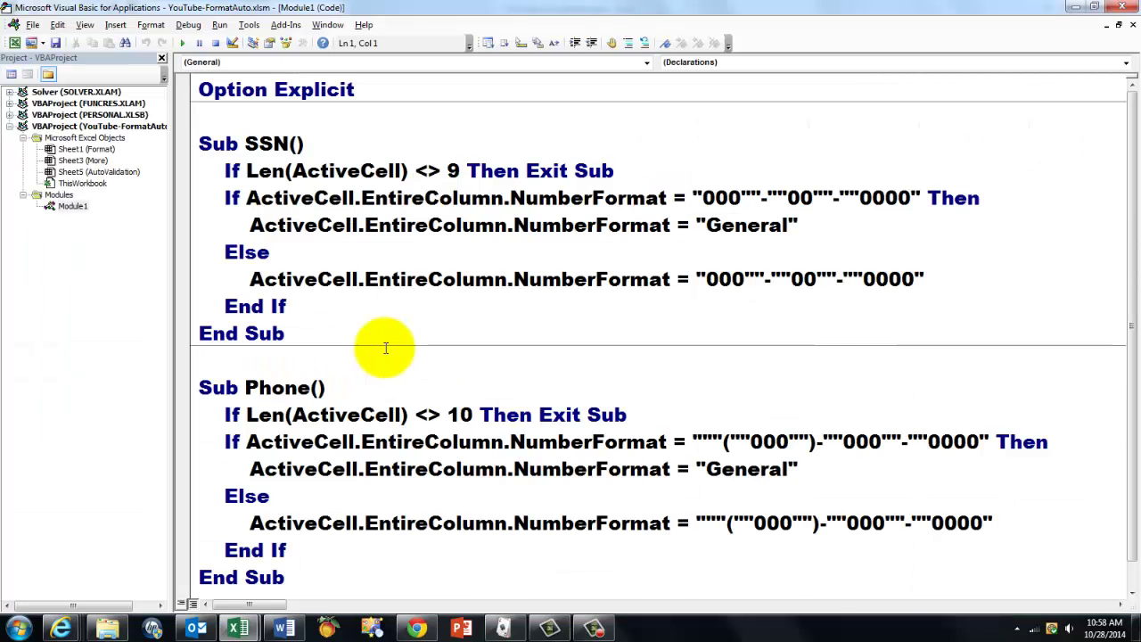
pyautogui.click(116, 25)
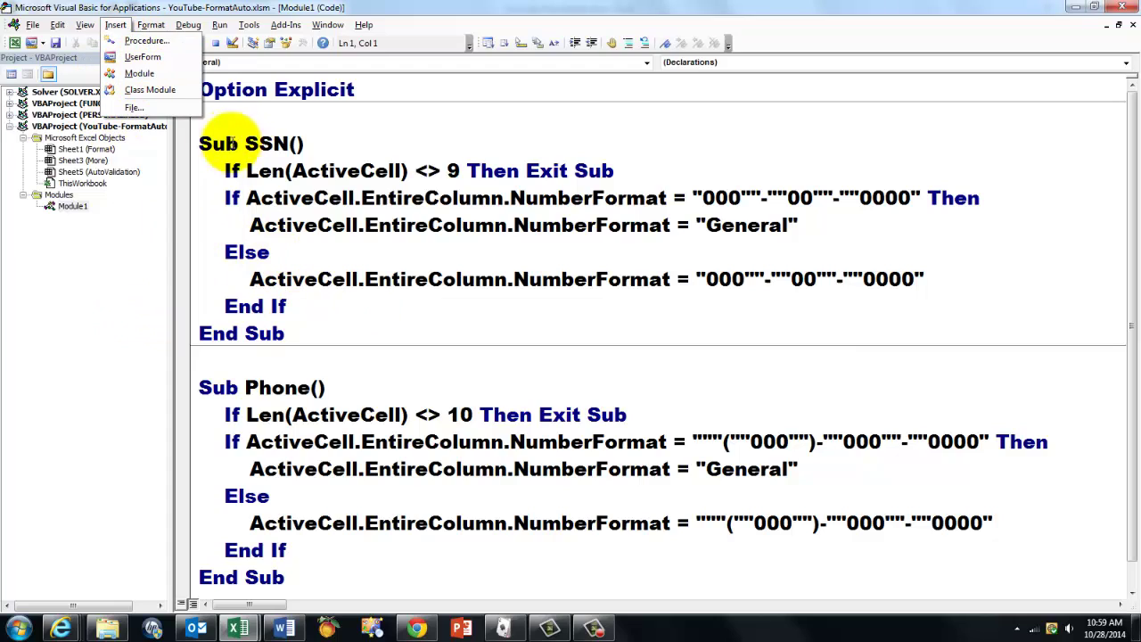
pyautogui.doubleClick(218, 144)
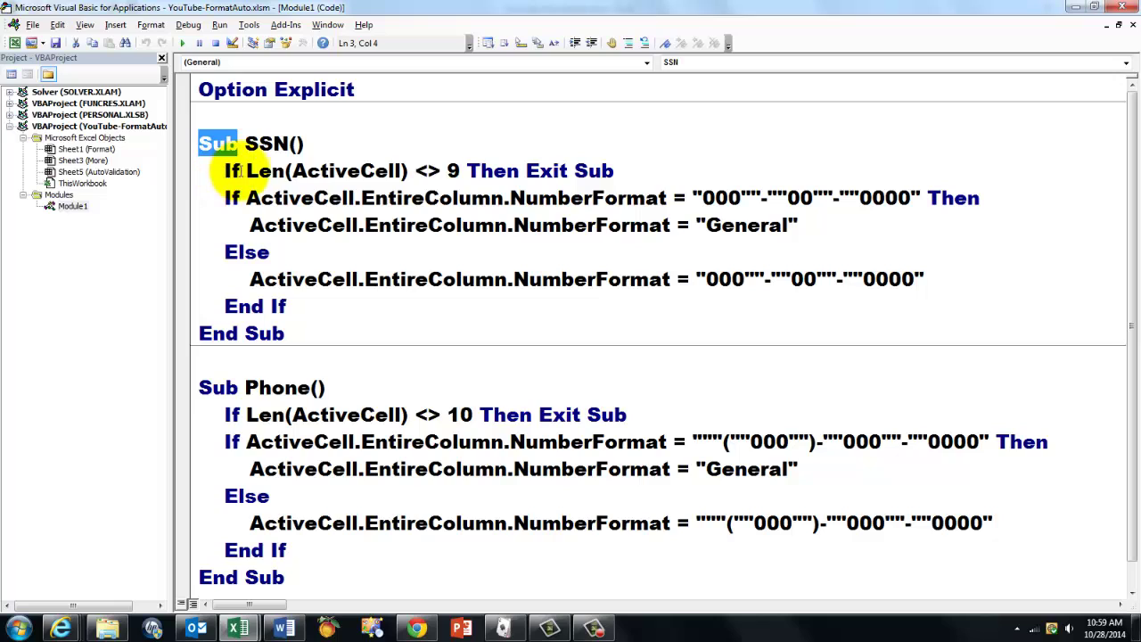
pyautogui.click(190, 178)
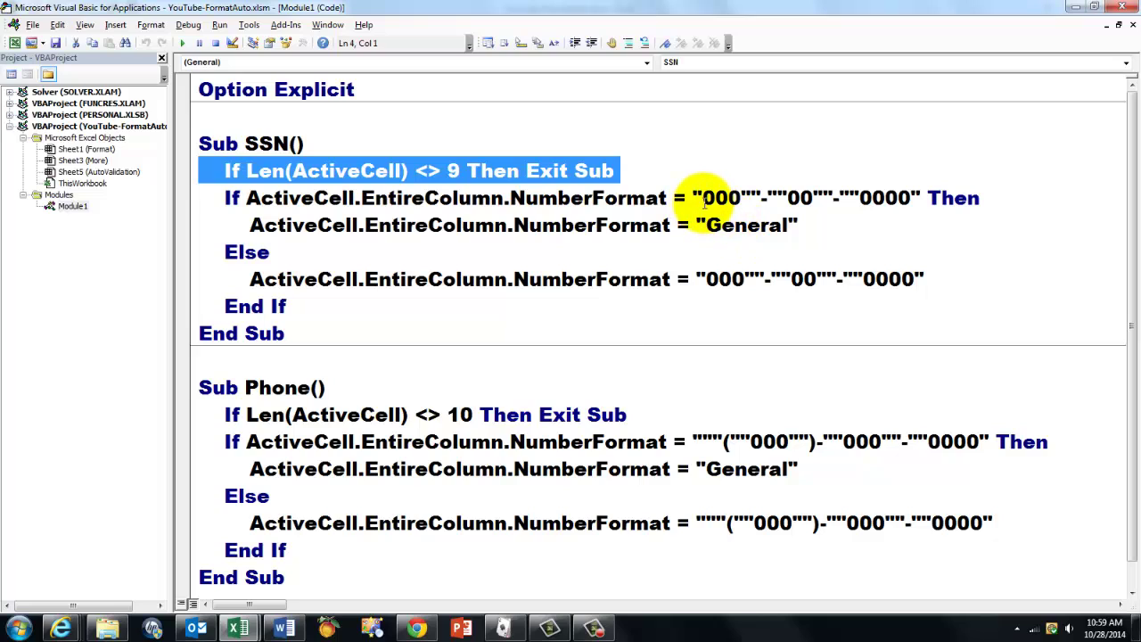
pyautogui.moveTo(704, 202); pyautogui.dragTo(909, 207)
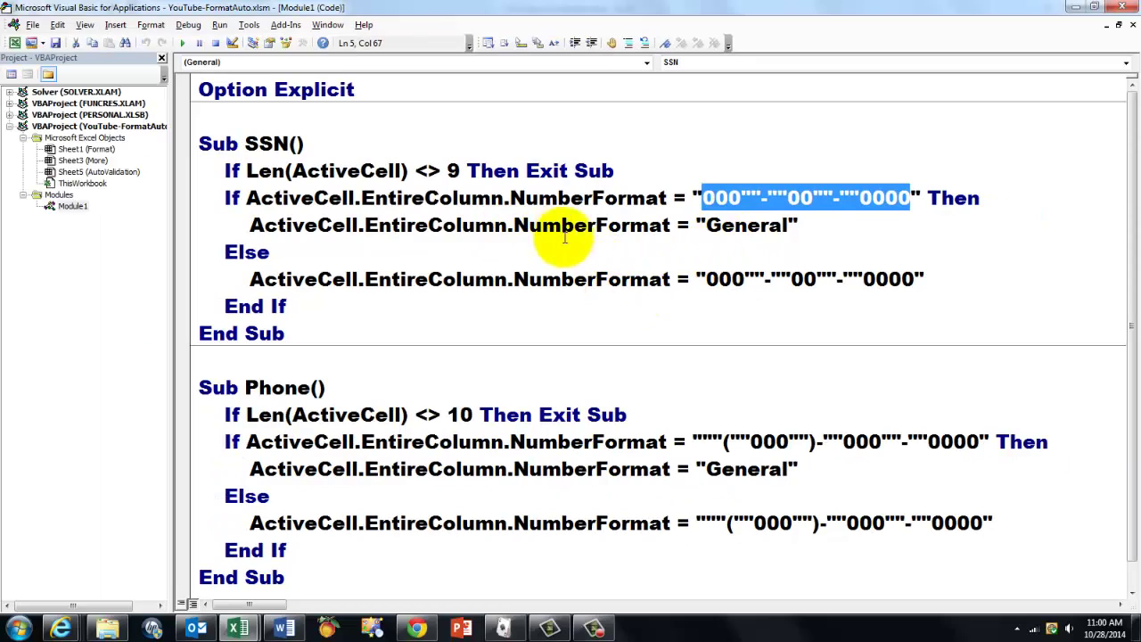
pyautogui.doubleClick(736, 226)
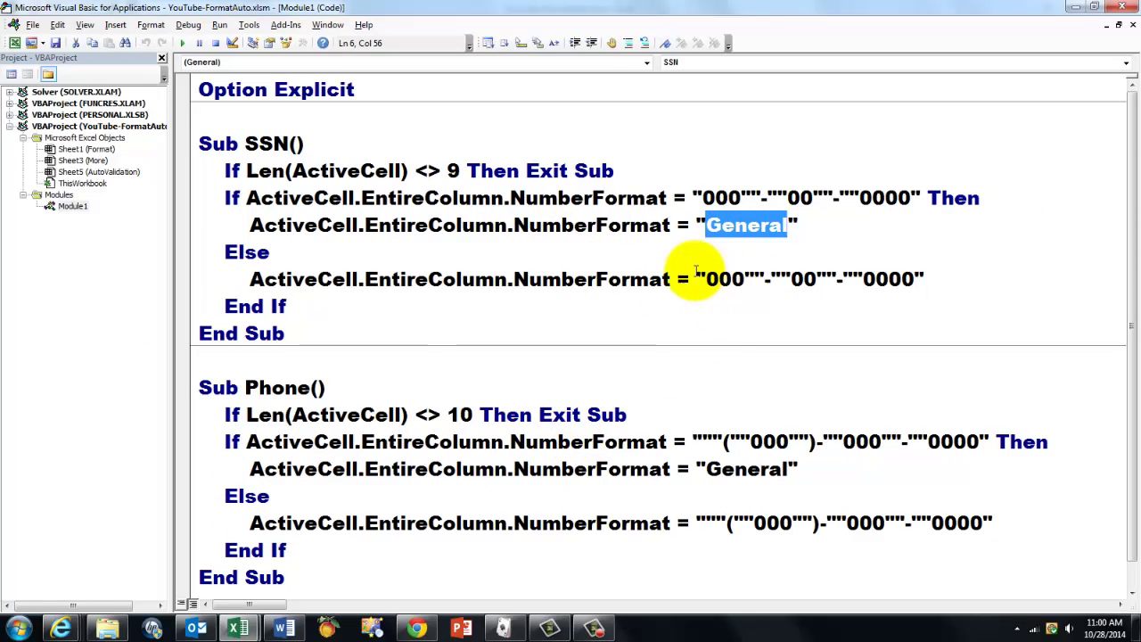
pyautogui.moveTo(697, 280); pyautogui.dragTo(918, 272)
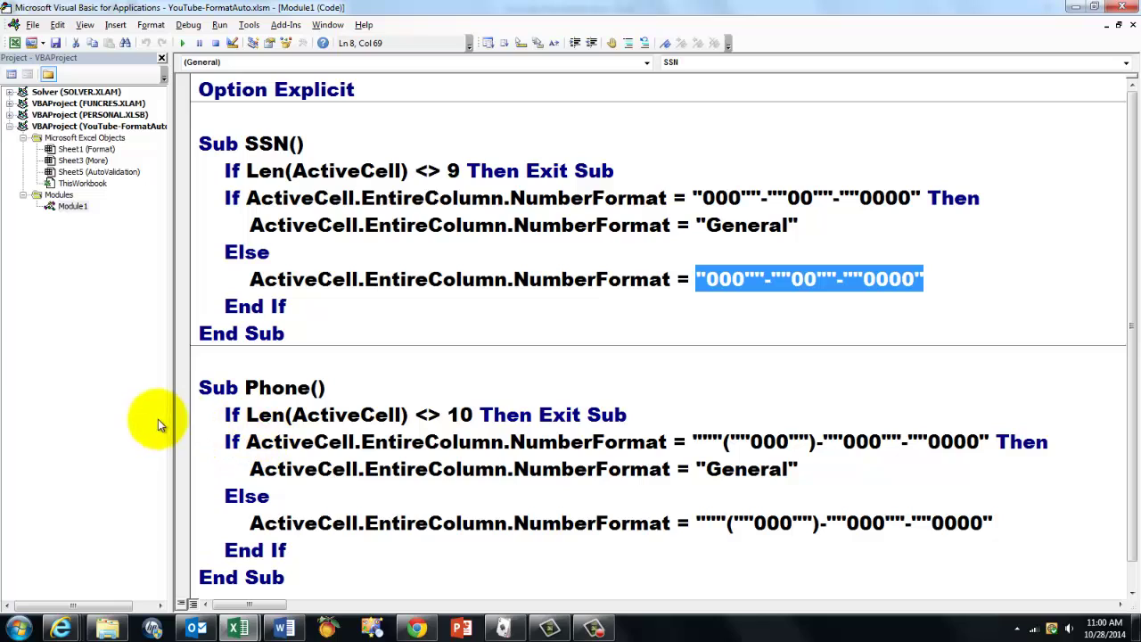
pyautogui.click(188, 424)
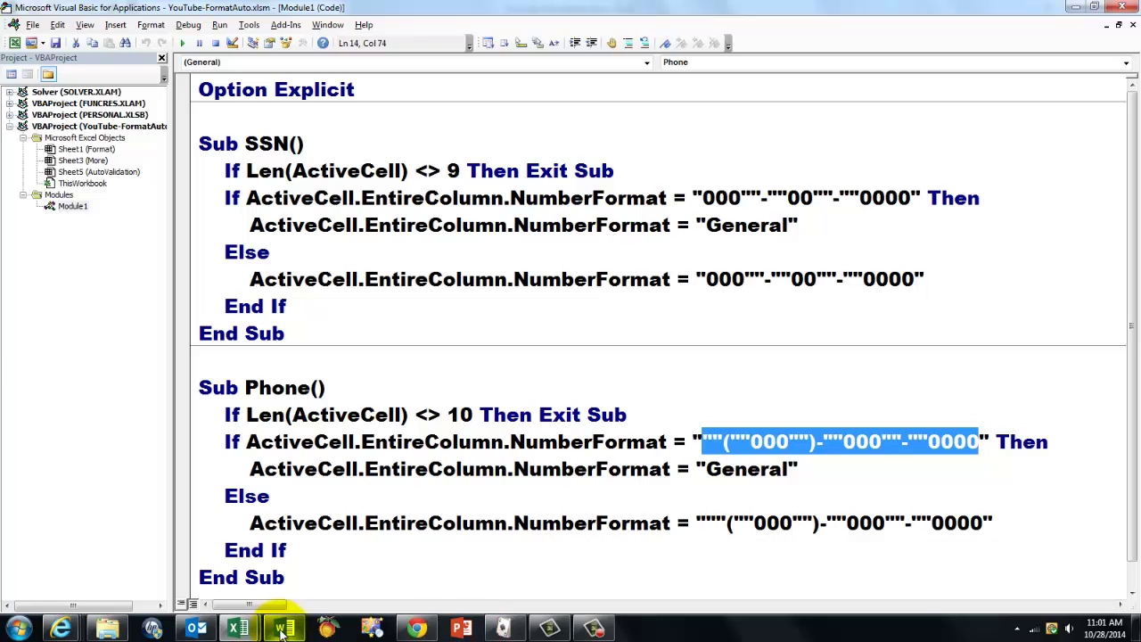
pyautogui.moveTo(238, 627)
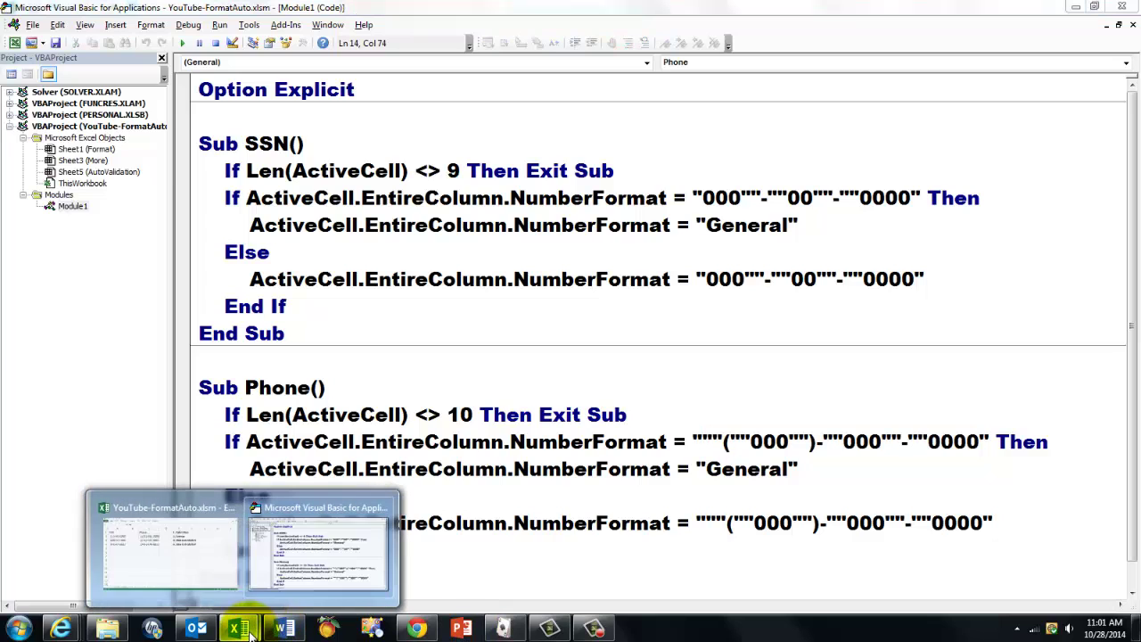
# Toggle the SSN column from A2 to plain digits and back to dashes with Ctrl+Shift+S.
pyautogui.click(158, 556)
pyautogui.click(100, 157)
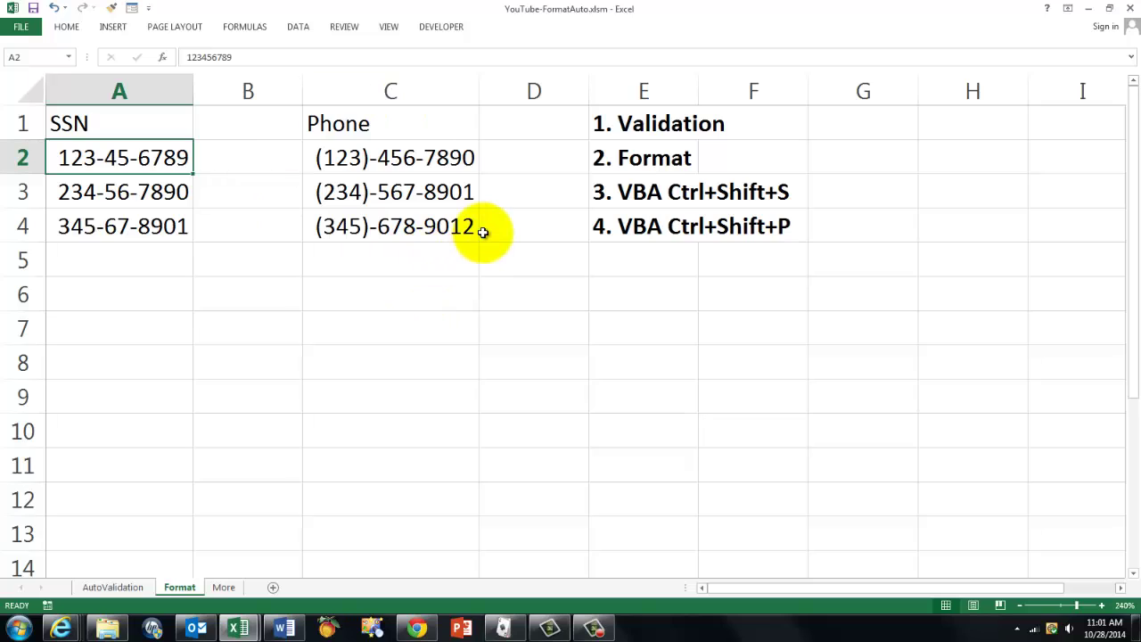
pyautogui.hotkey('ctrl', 'shift', 's')
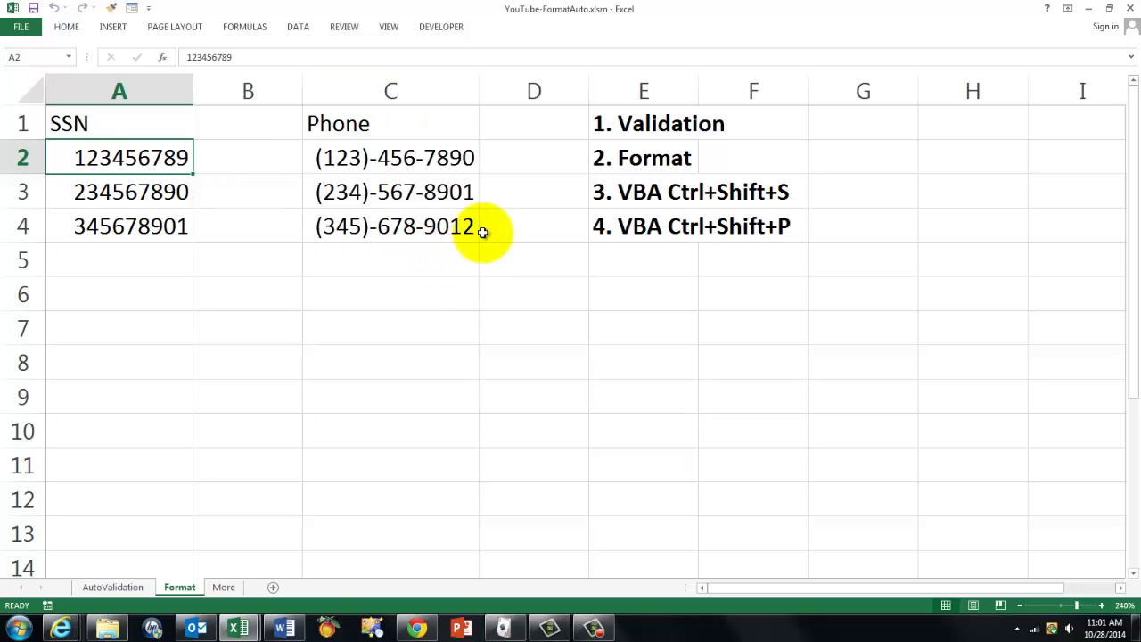
pyautogui.hotkey('ctrl', 'shift', 's')
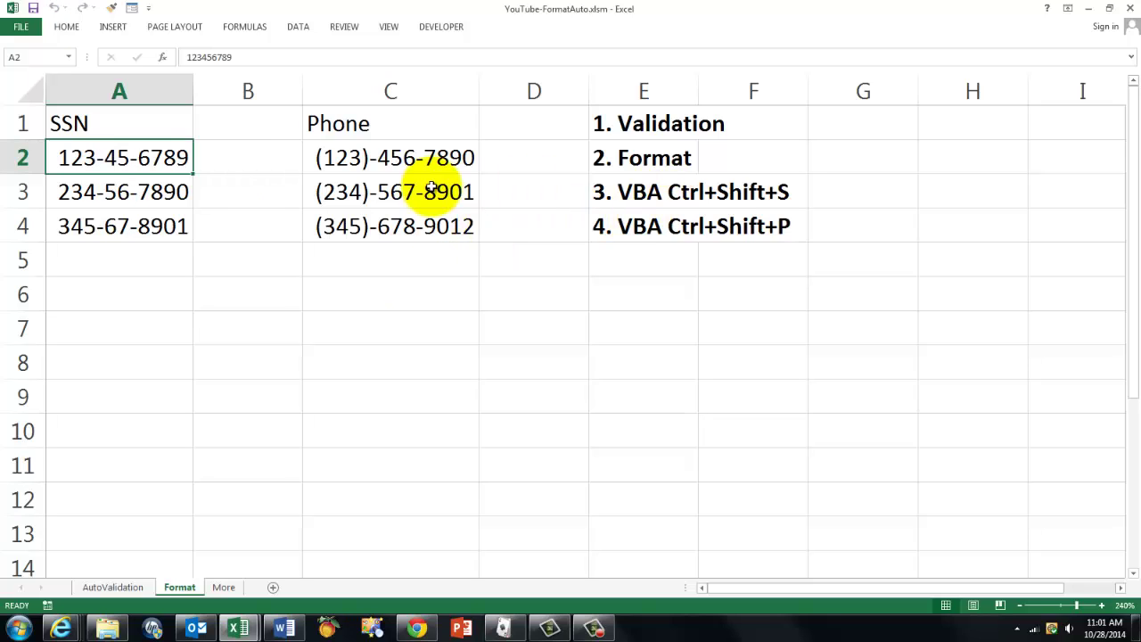
pyautogui.click(391, 161)
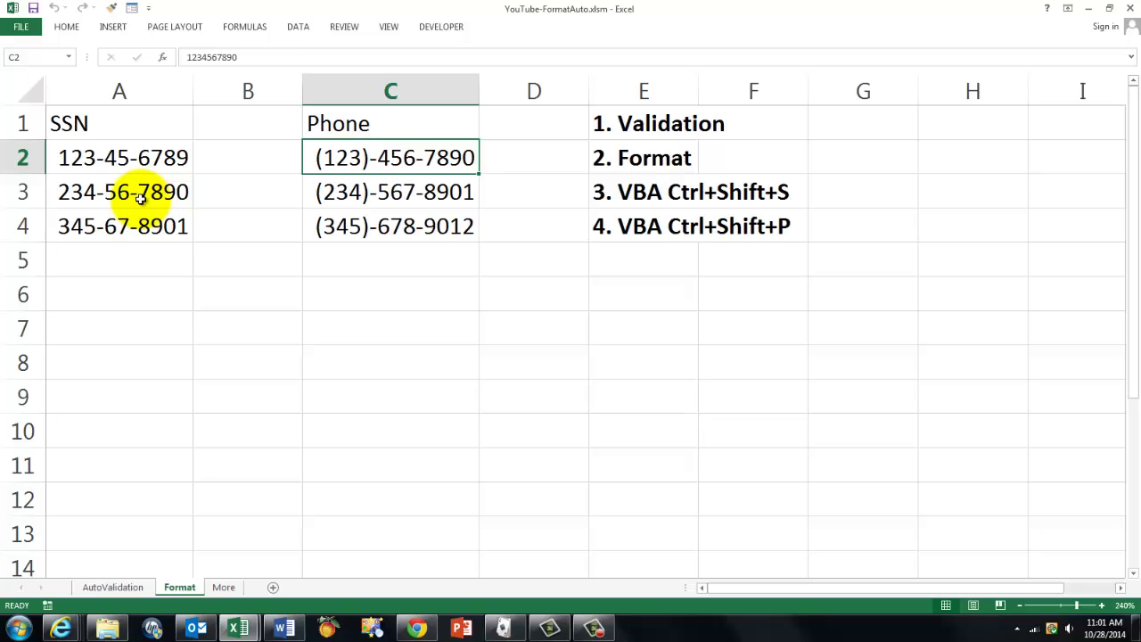
# Show the More sheet listing the three VBA course modules.
pyautogui.click(224, 588)
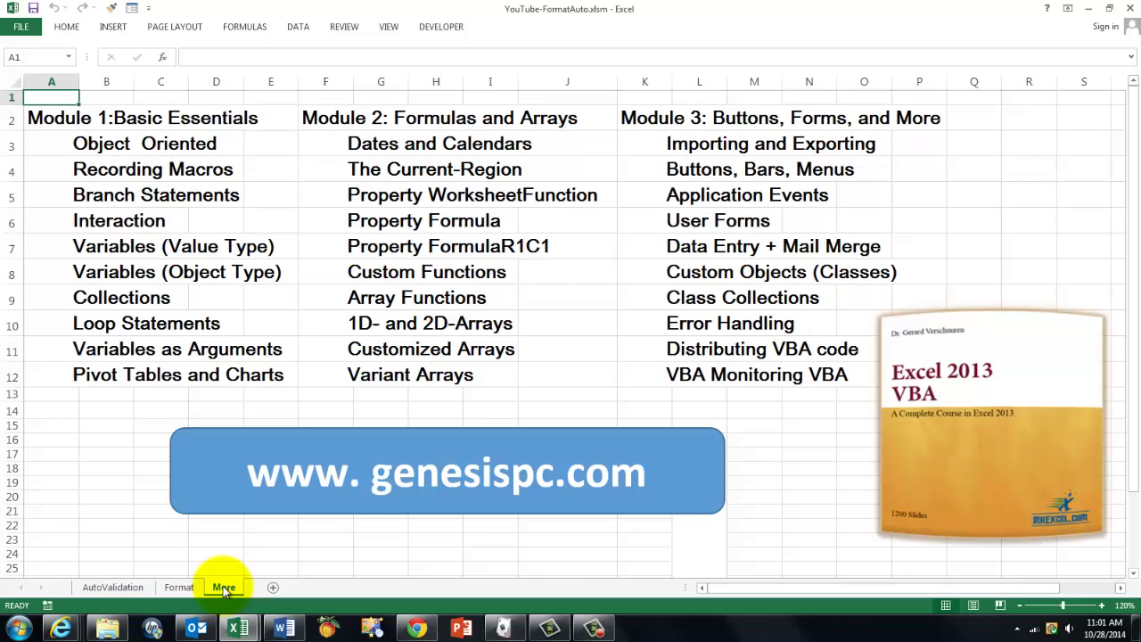